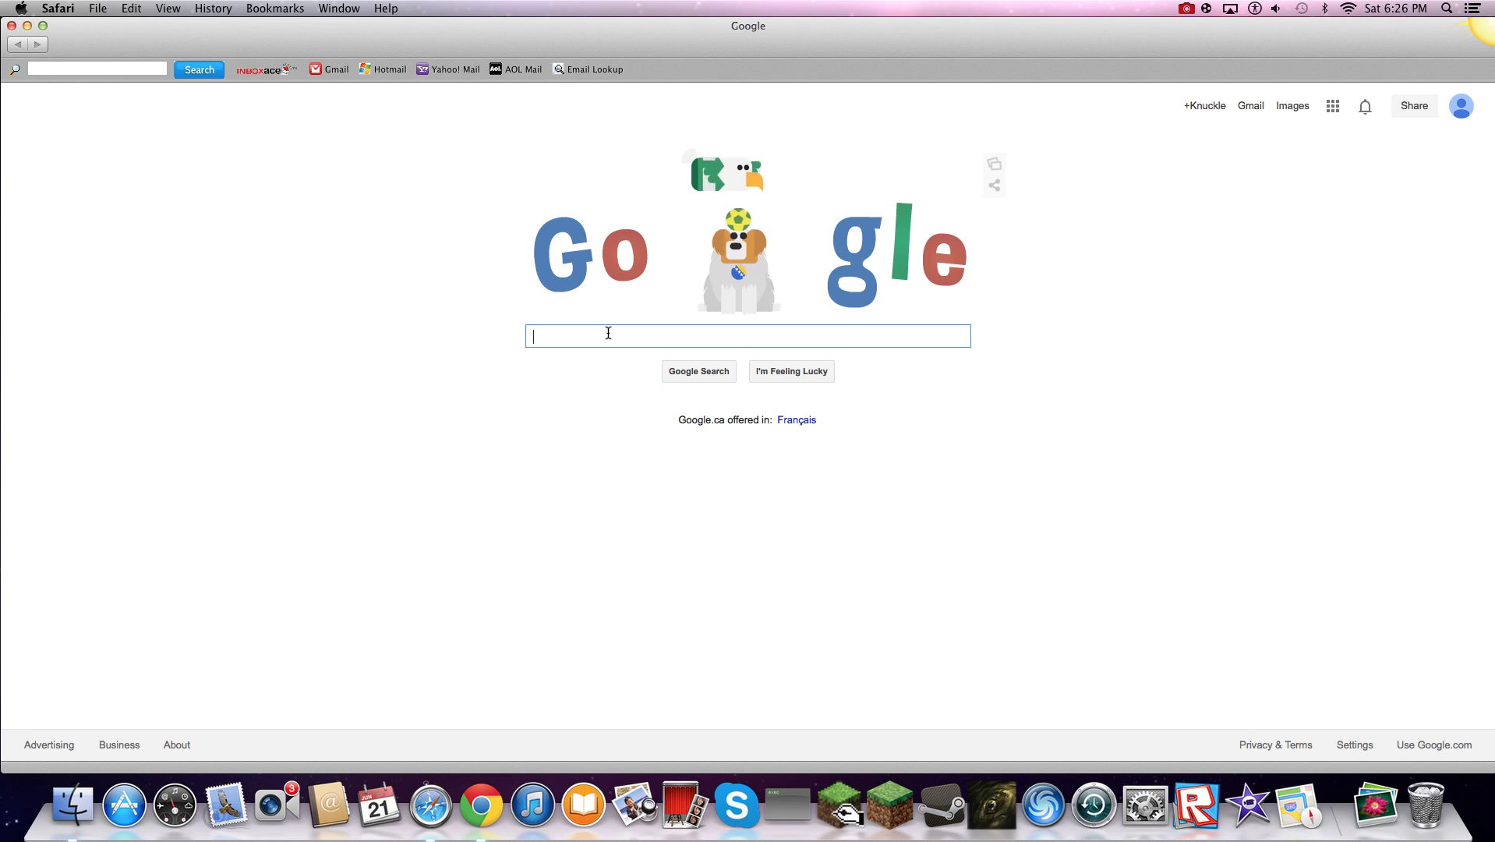
pyautogui.write('s')
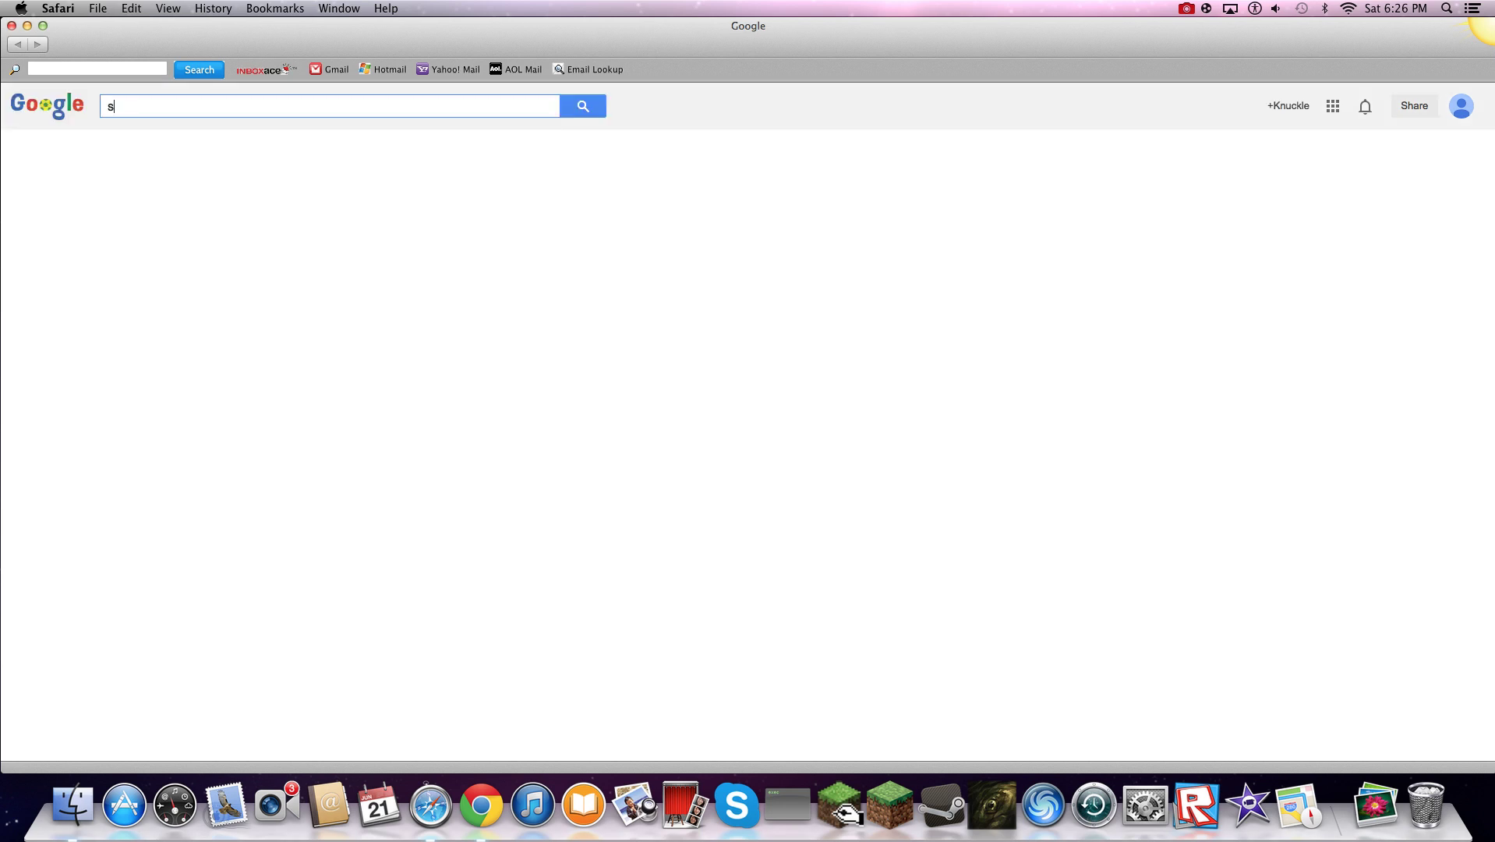
pyautogui.write('tarmade')
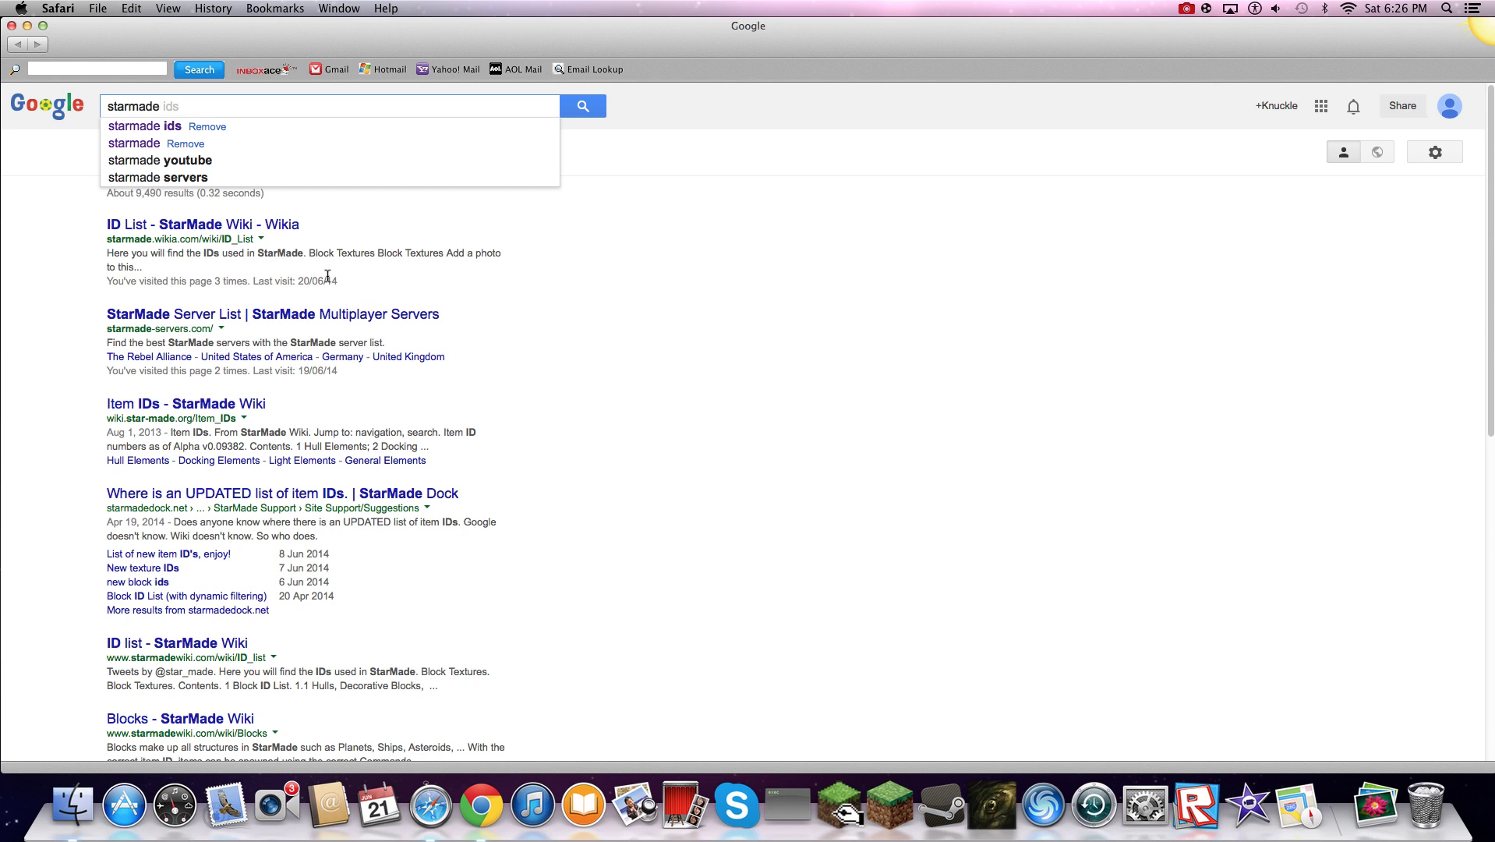
pyautogui.moveTo(327, 176)
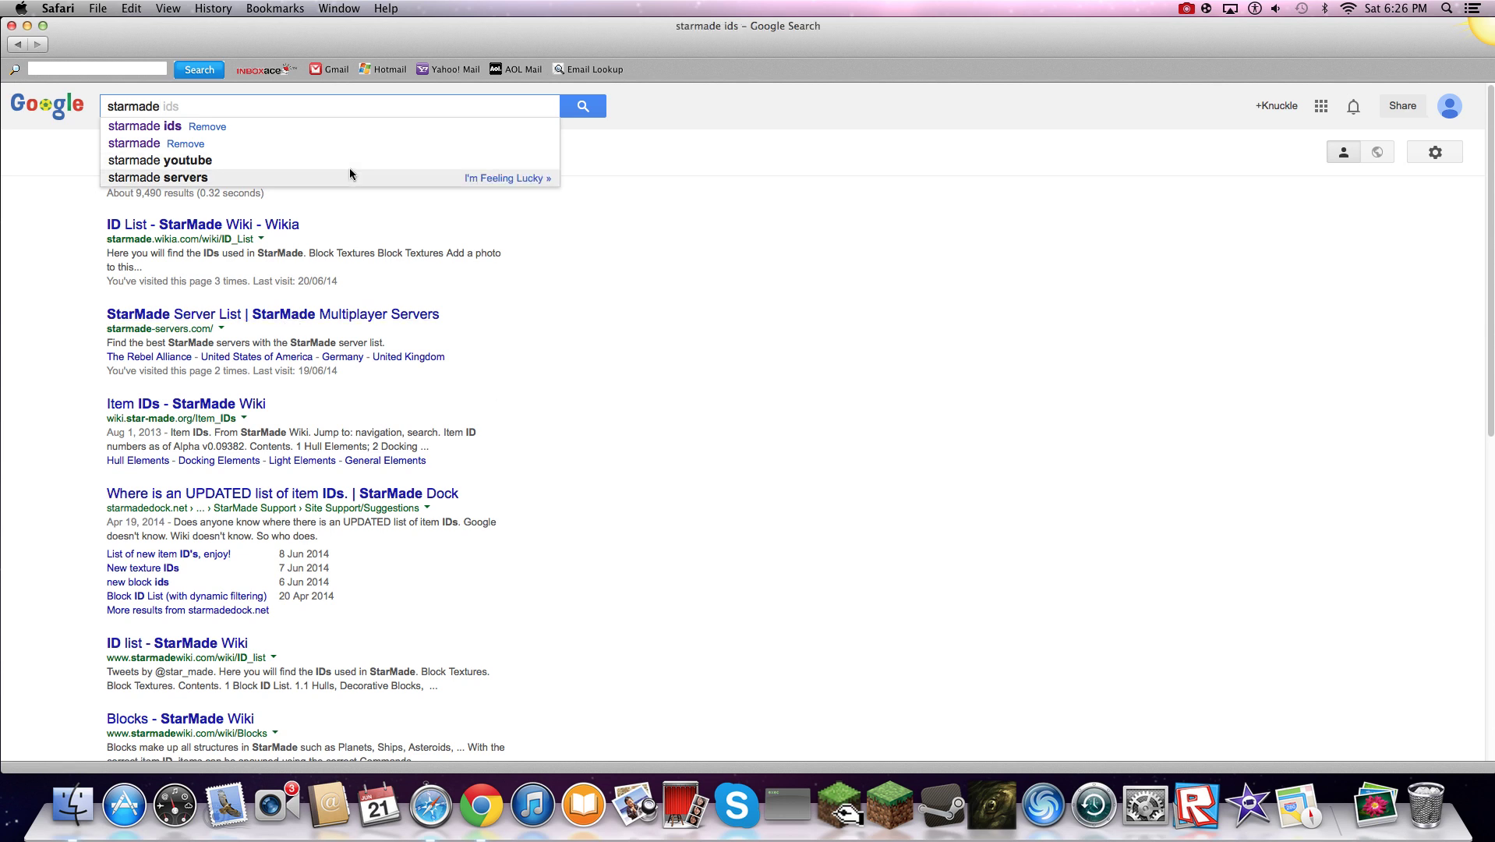
# Step: Run the Google search for 'starmade' and open the official StarMade website result
pyautogui.press('Return')
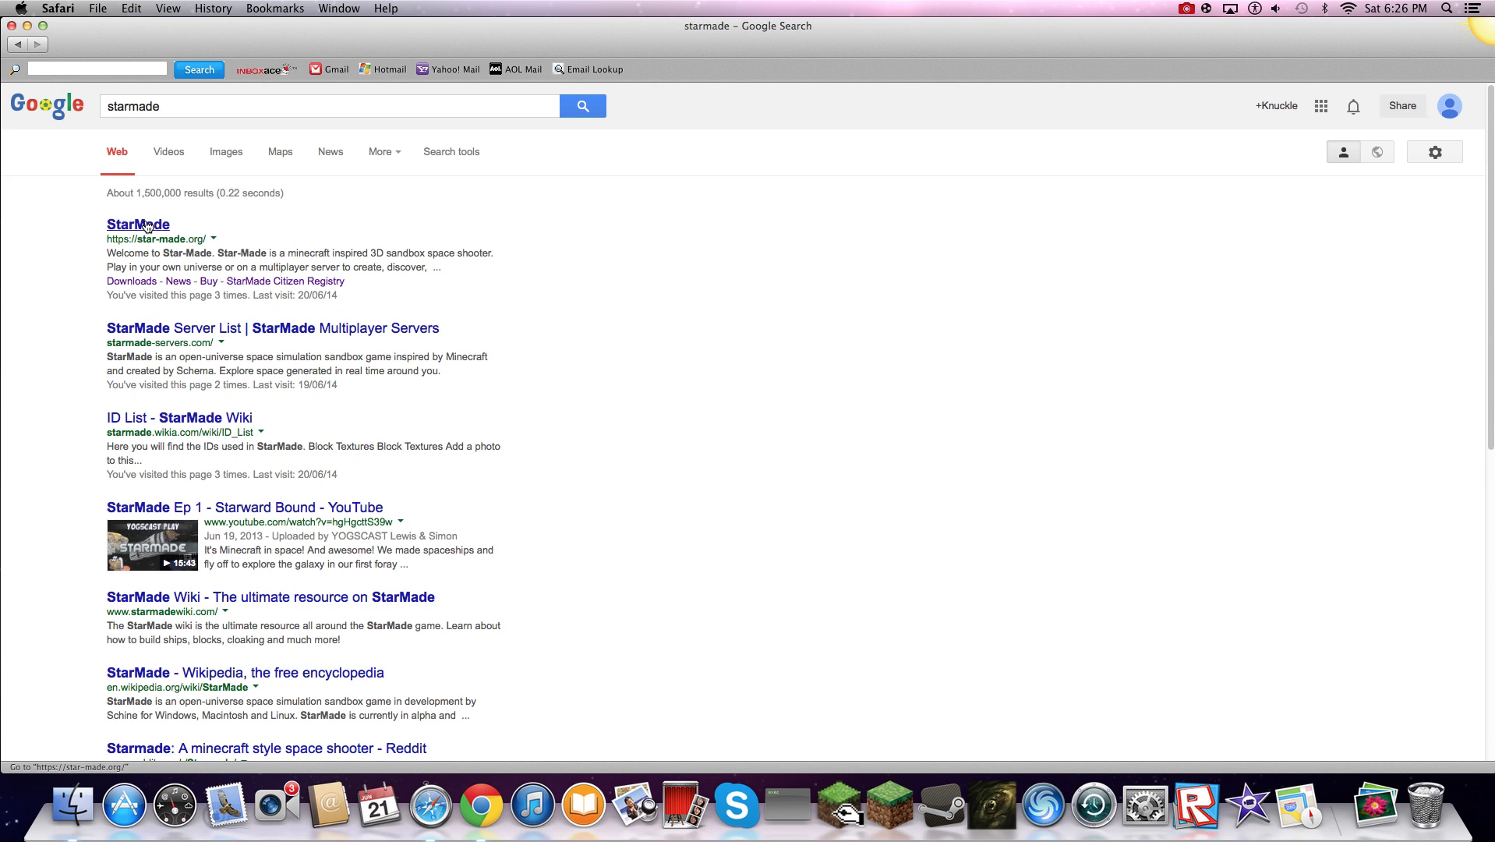
pyautogui.click(138, 224)
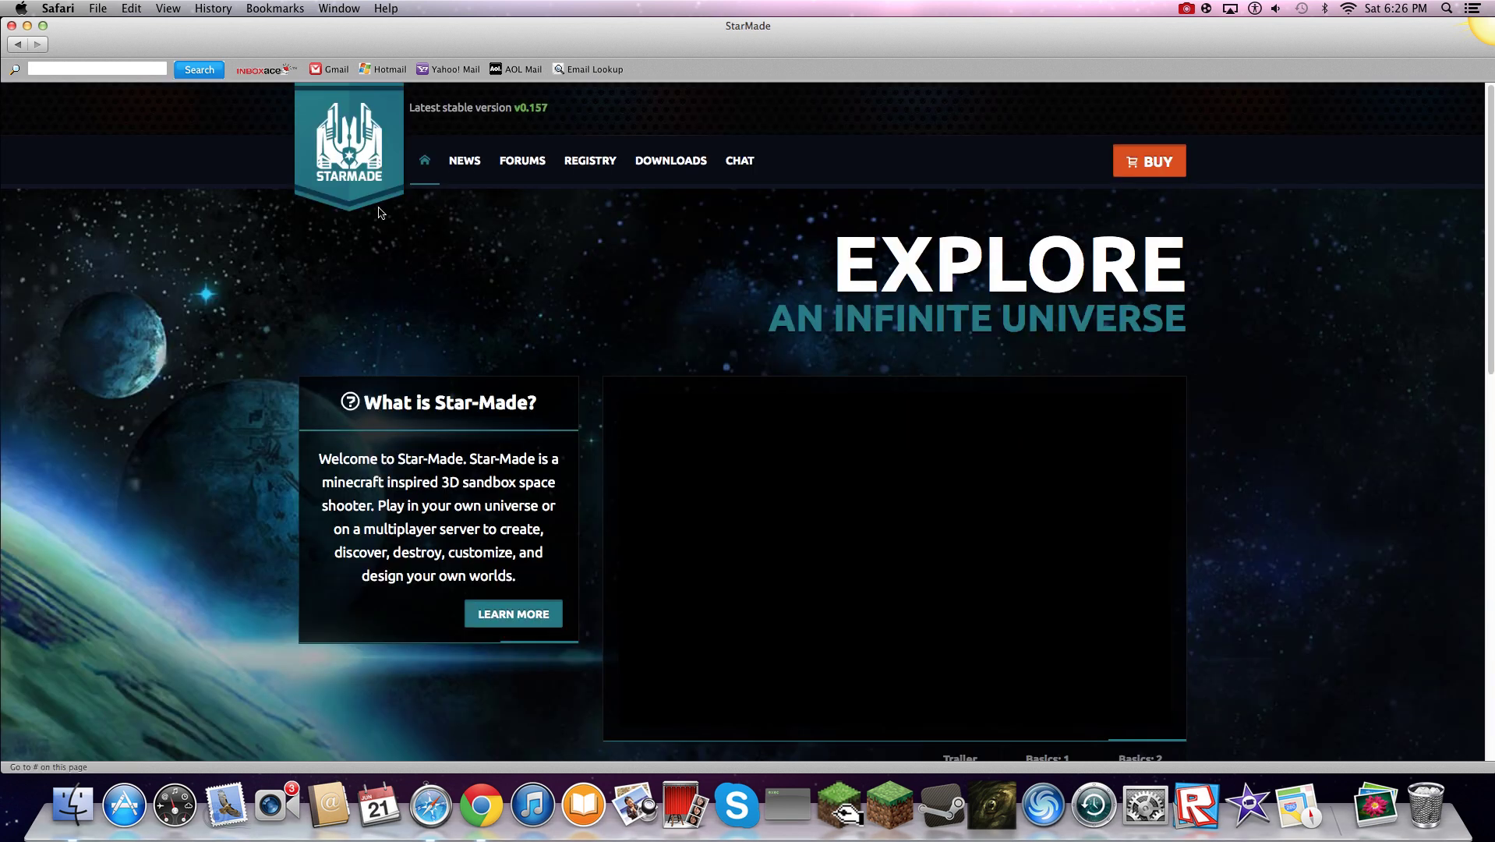
# Step: Go to the StarMade Dock forums, sign in, and enter the Community Content page
pyautogui.click(522, 161)
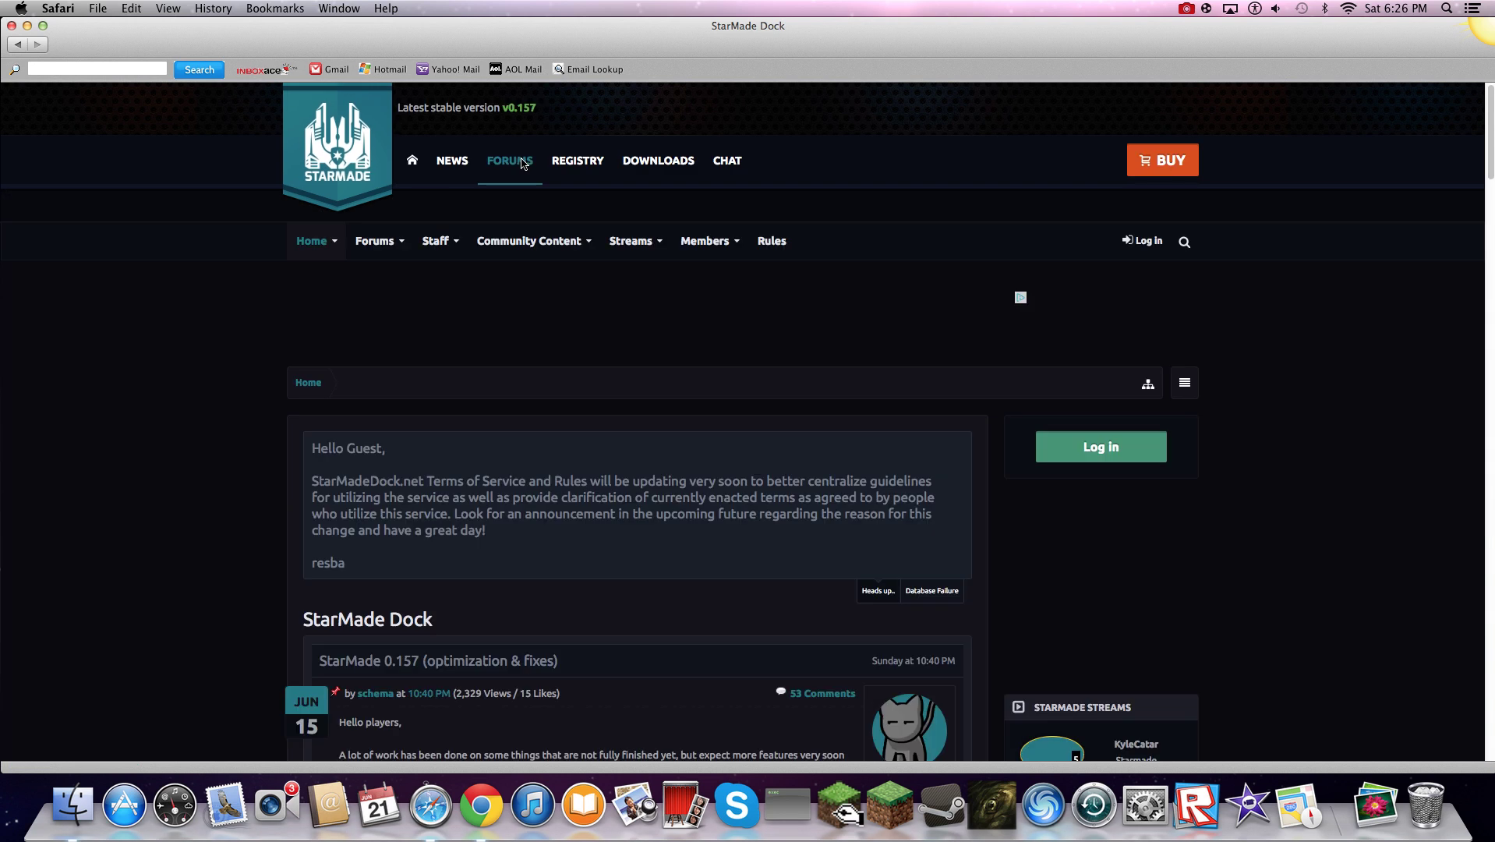
pyautogui.click(1101, 447)
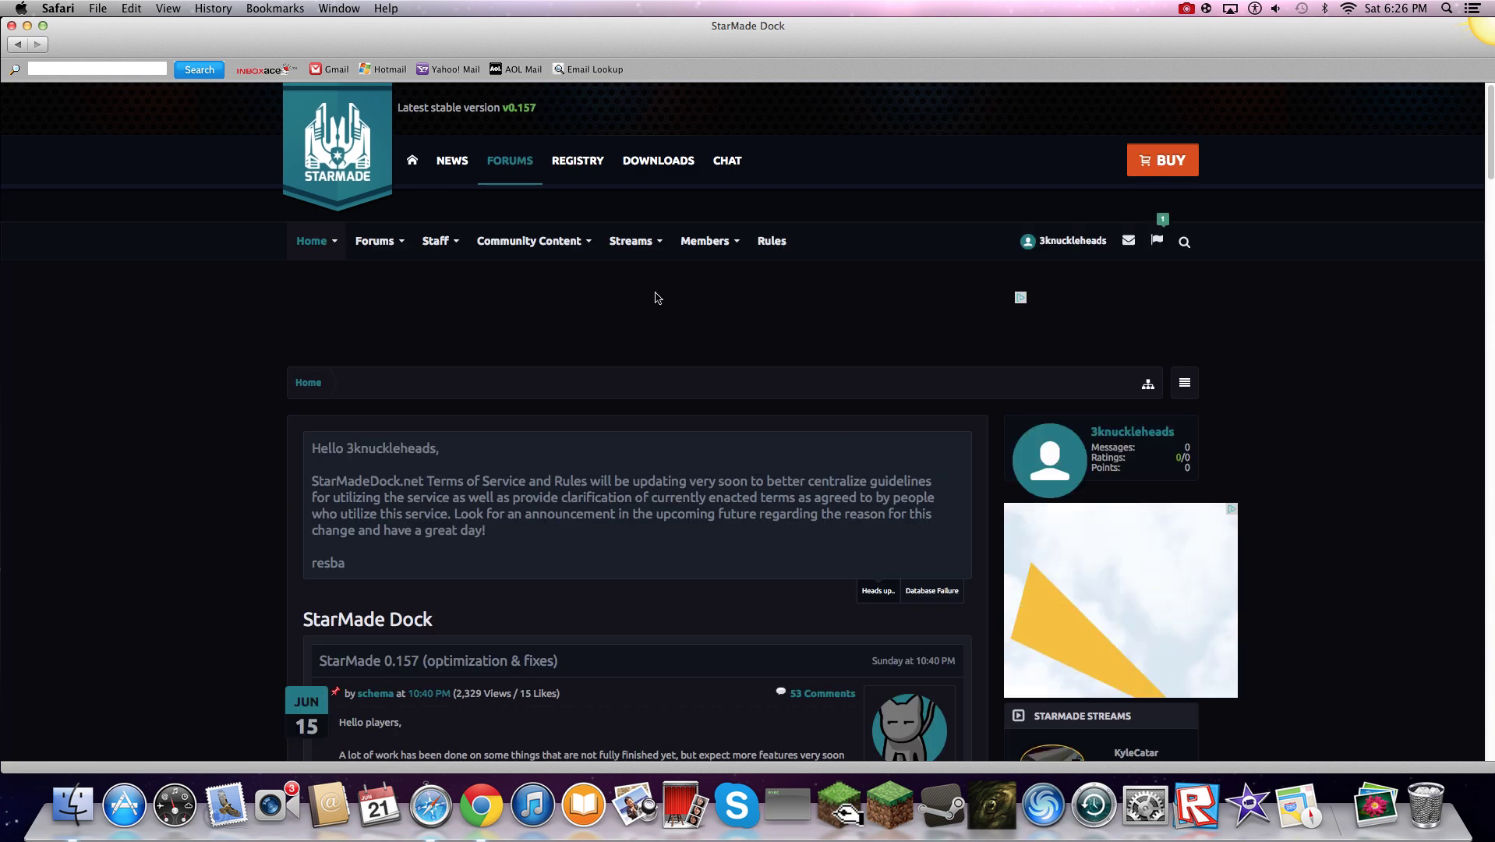
pyautogui.click(530, 244)
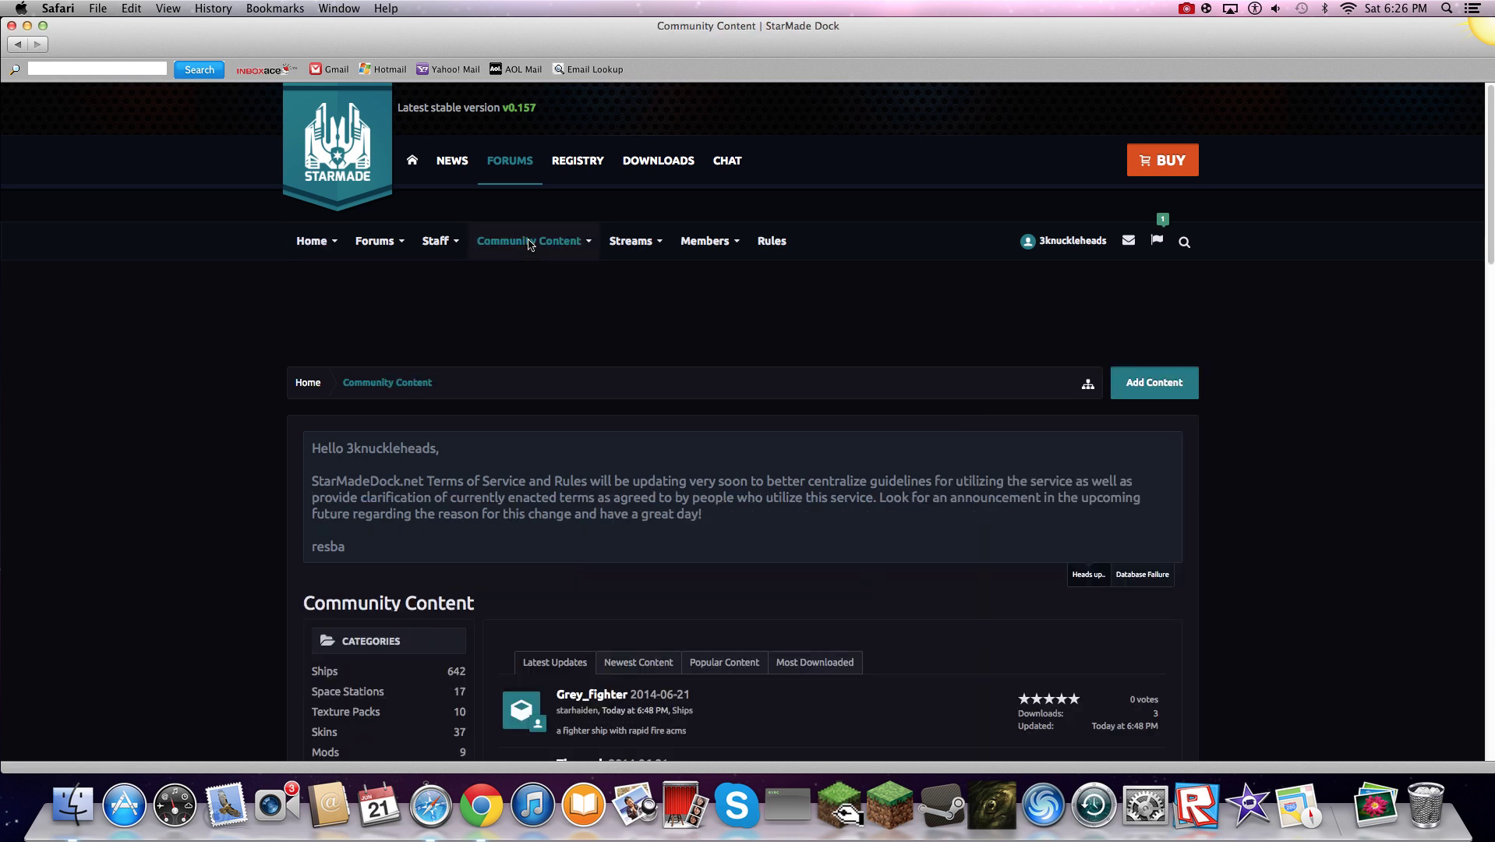
pyautogui.scroll(-3, 469, 526)
pyautogui.scroll(-3, 472, 535)
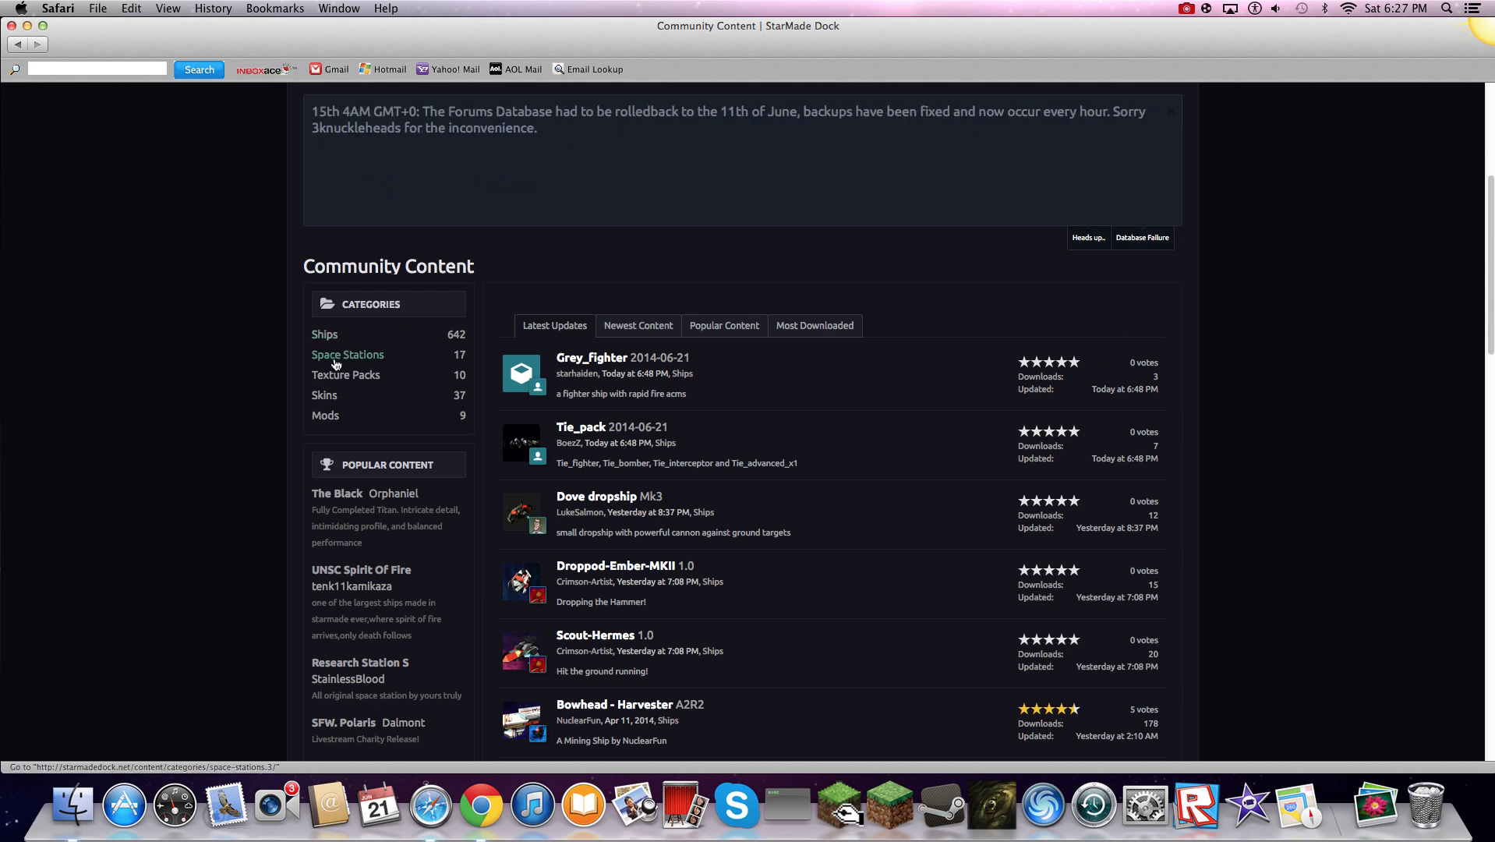
# Step: Filter to the Ships category sorted by newest uploads and move to the next page of listings
pyautogui.click(325, 337)
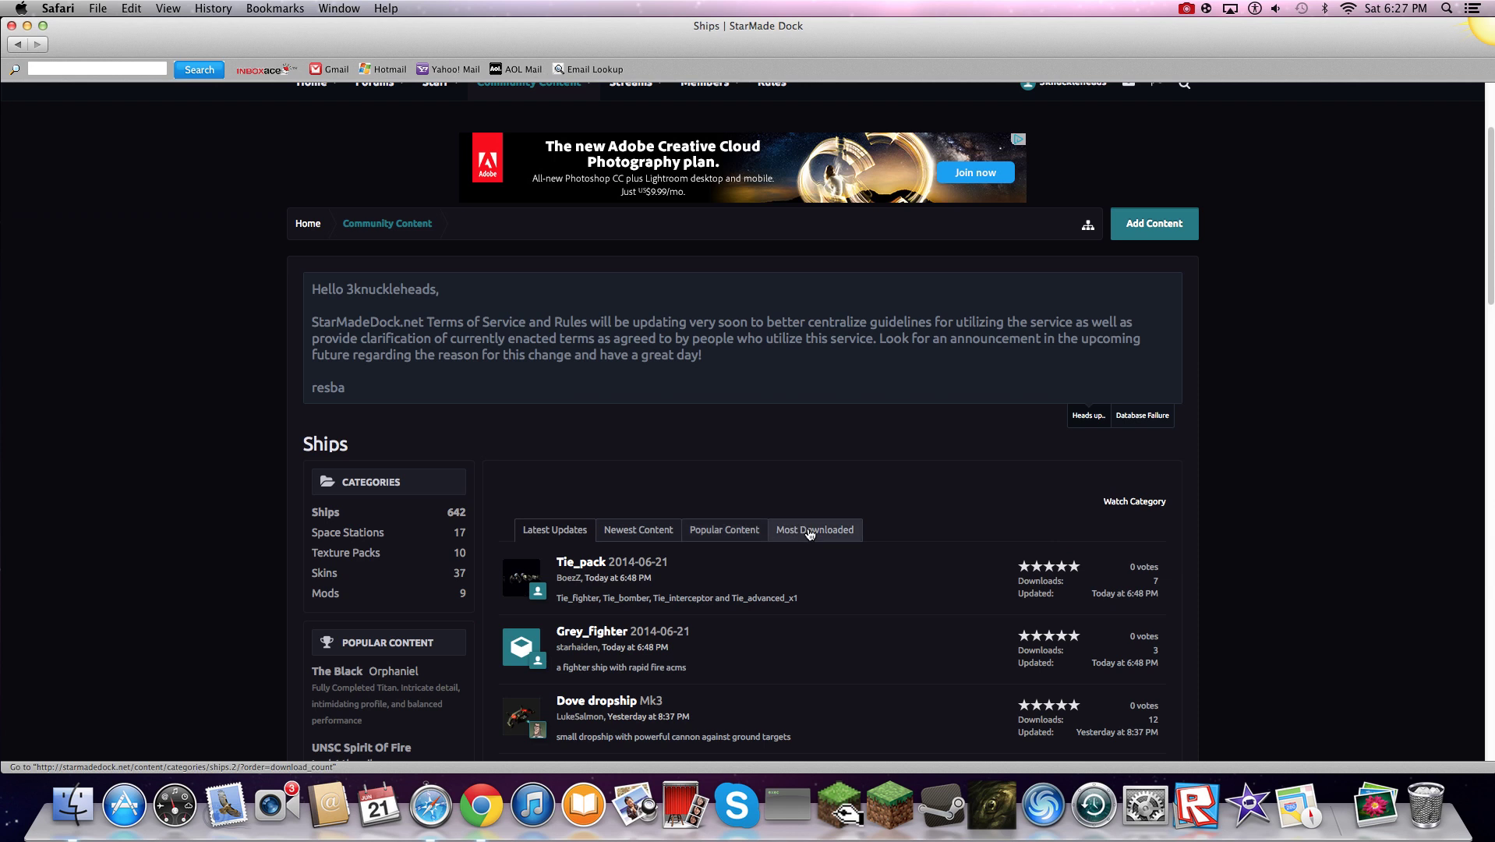
pyautogui.click(644, 537)
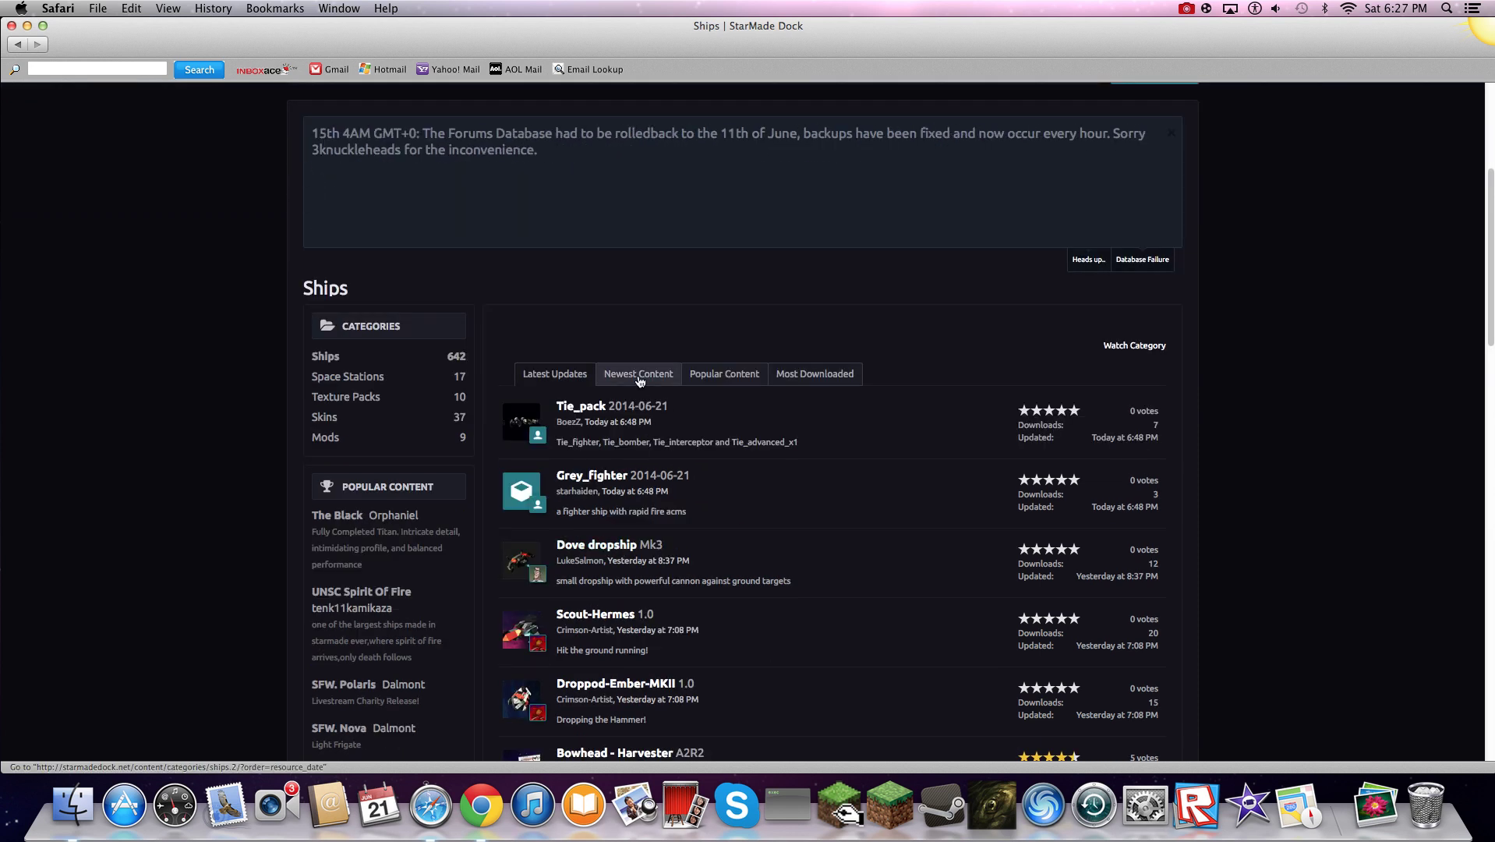
pyautogui.click(639, 374)
pyautogui.scroll(-5, 639, 381)
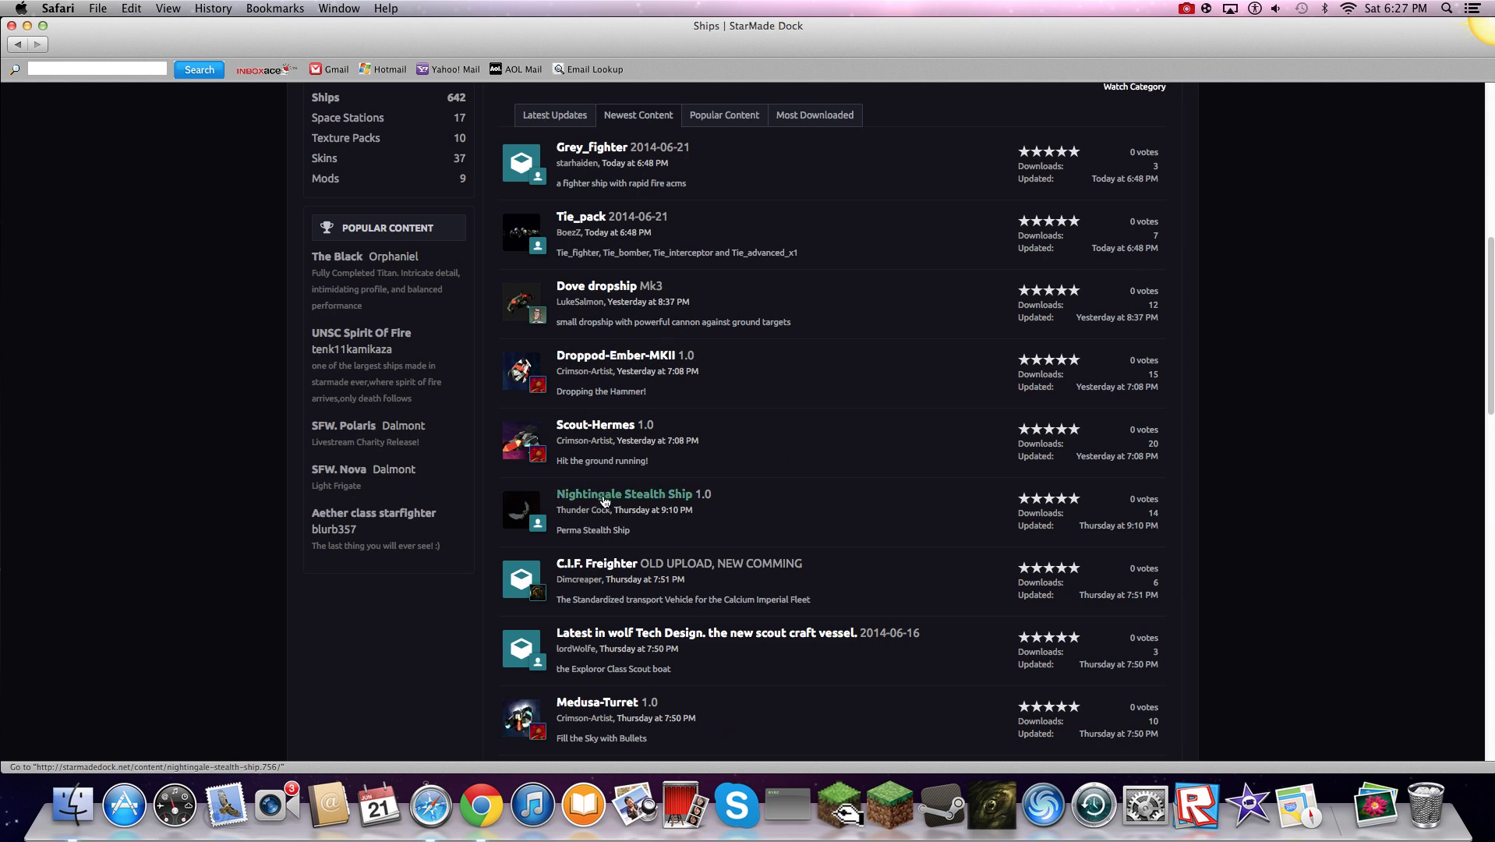
pyautogui.scroll(-5, 605, 501)
pyautogui.scroll(-3, 605, 500)
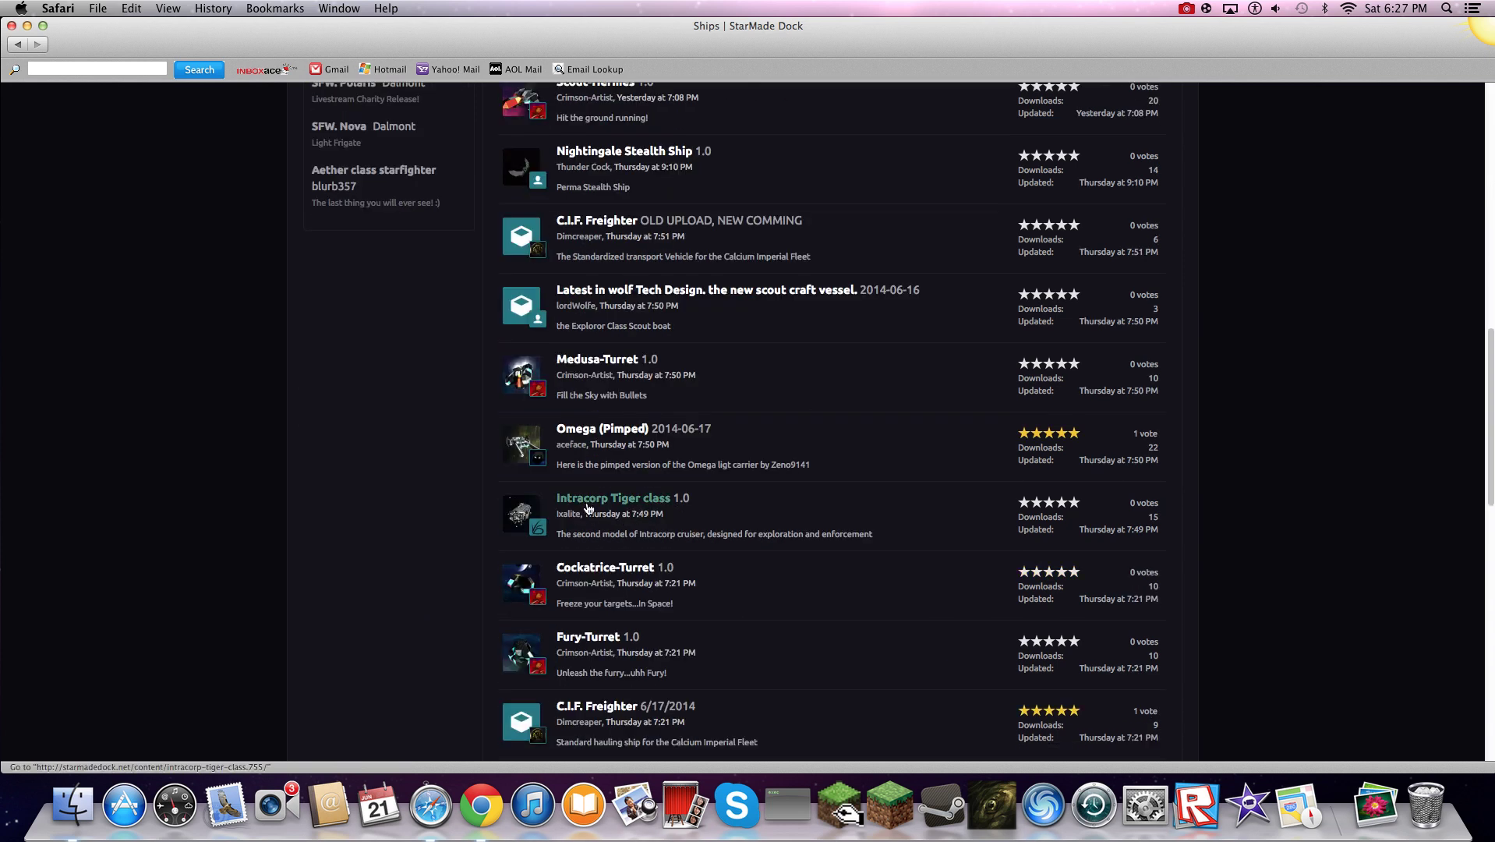
pyautogui.scroll(-3, 588, 505)
pyautogui.scroll(-5, 588, 505)
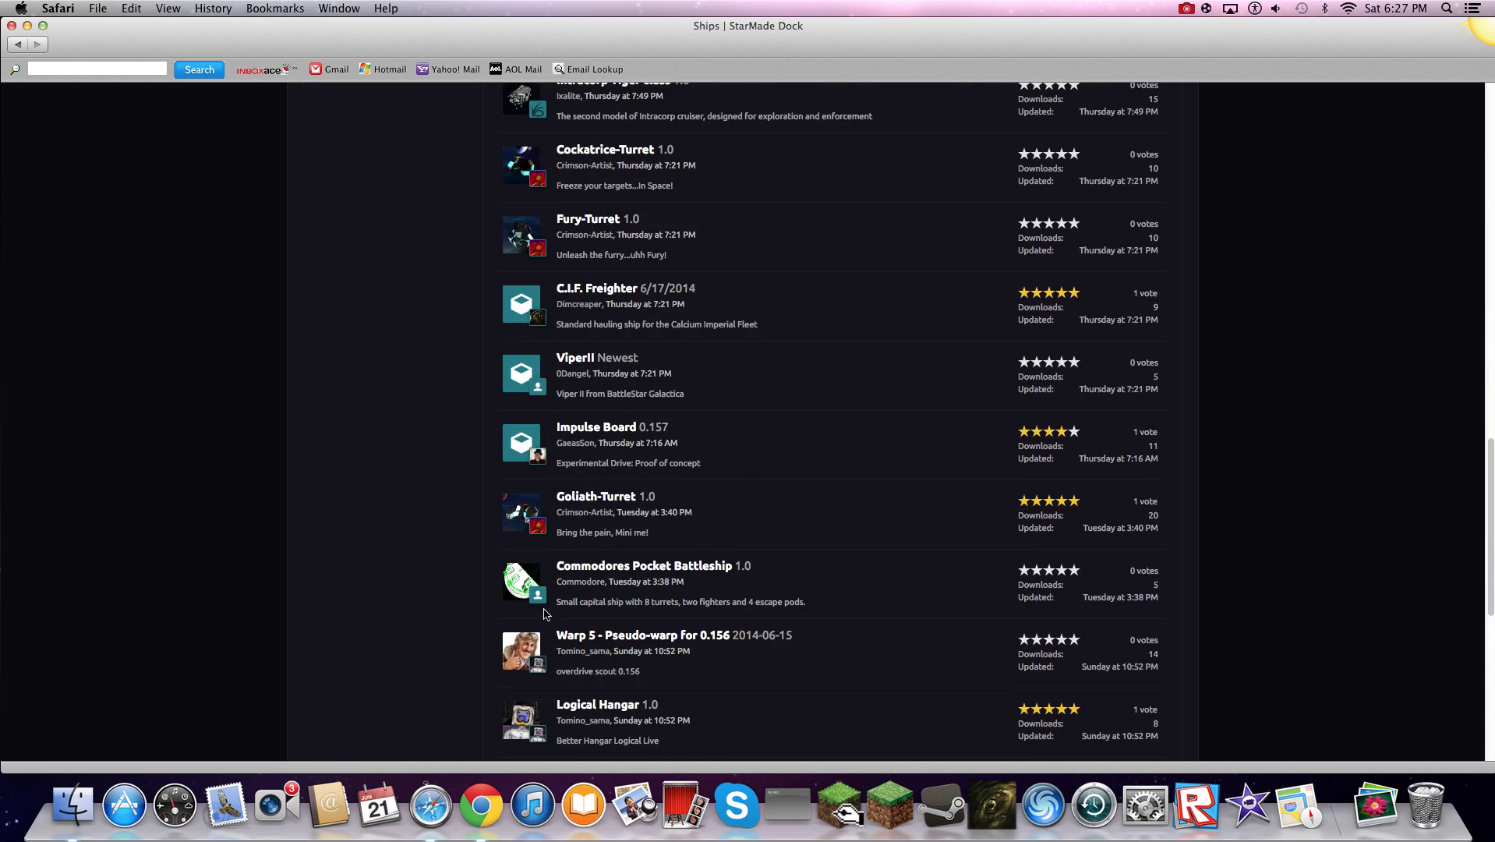
pyautogui.scroll(-3, 517, 583)
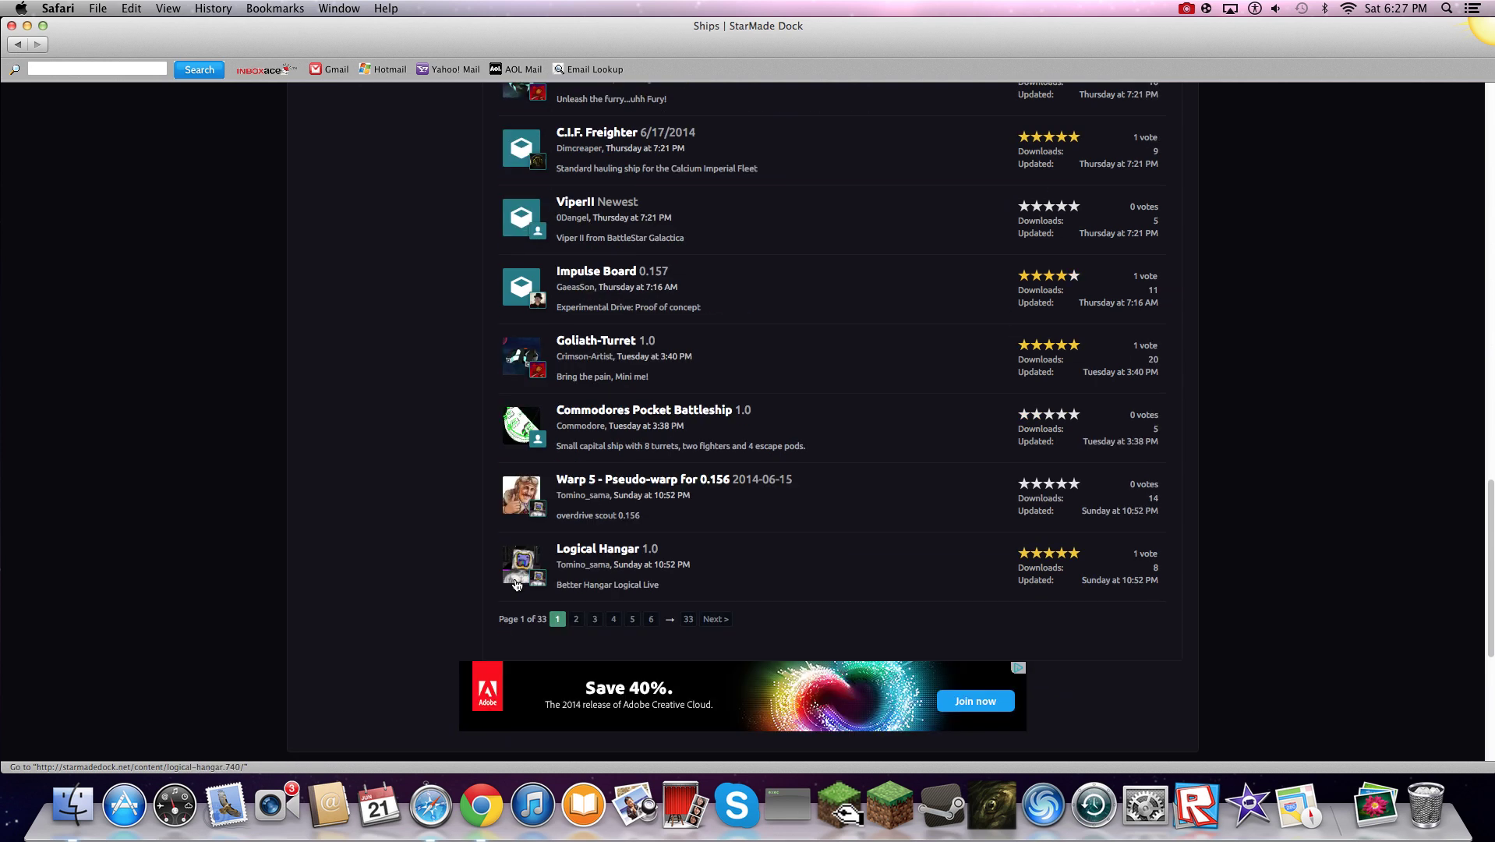
pyautogui.click(717, 620)
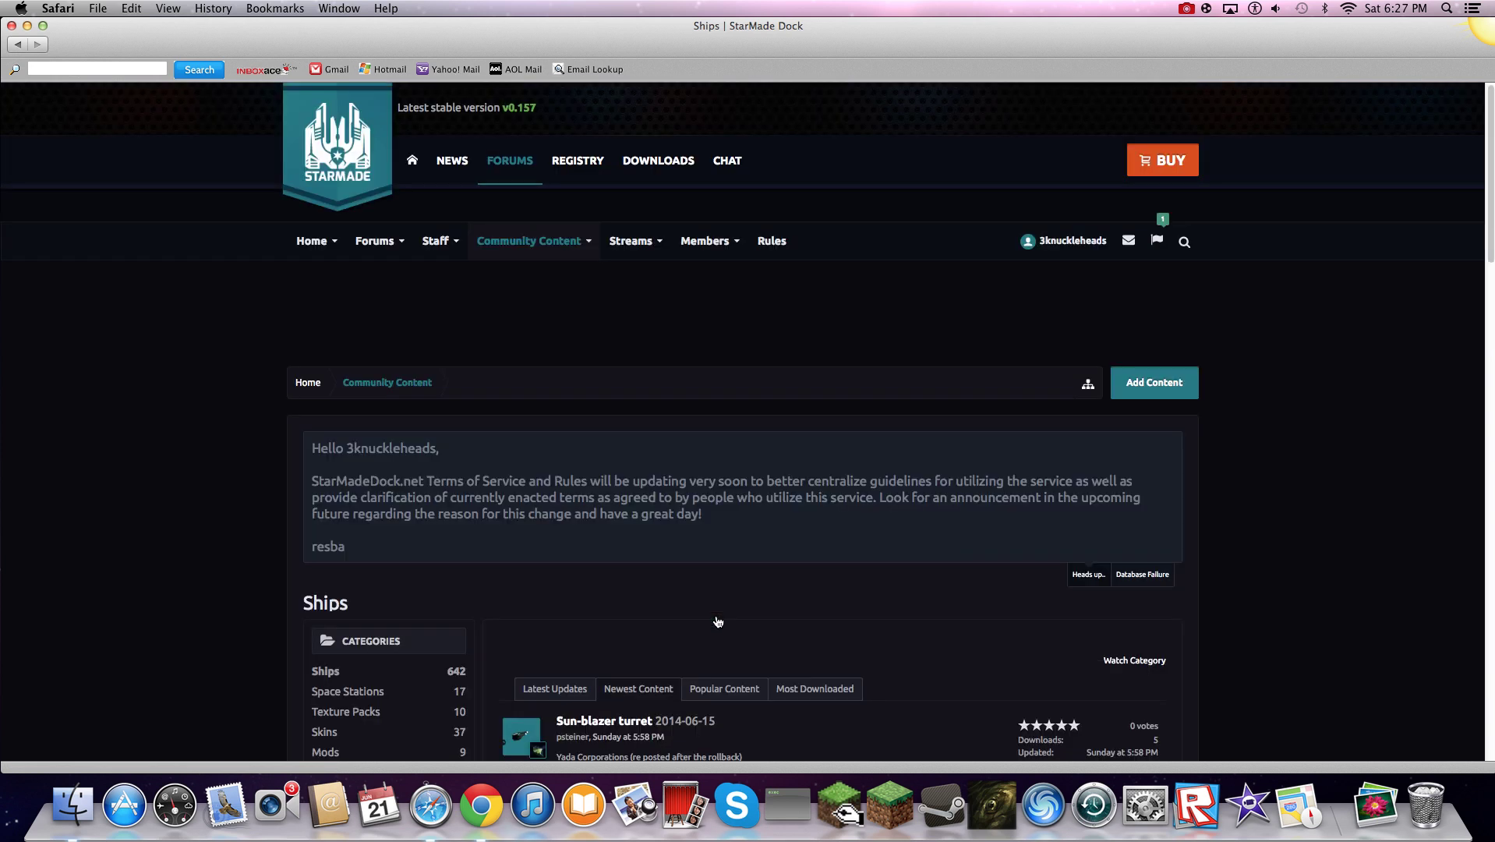
pyautogui.scroll(-5, 720, 620)
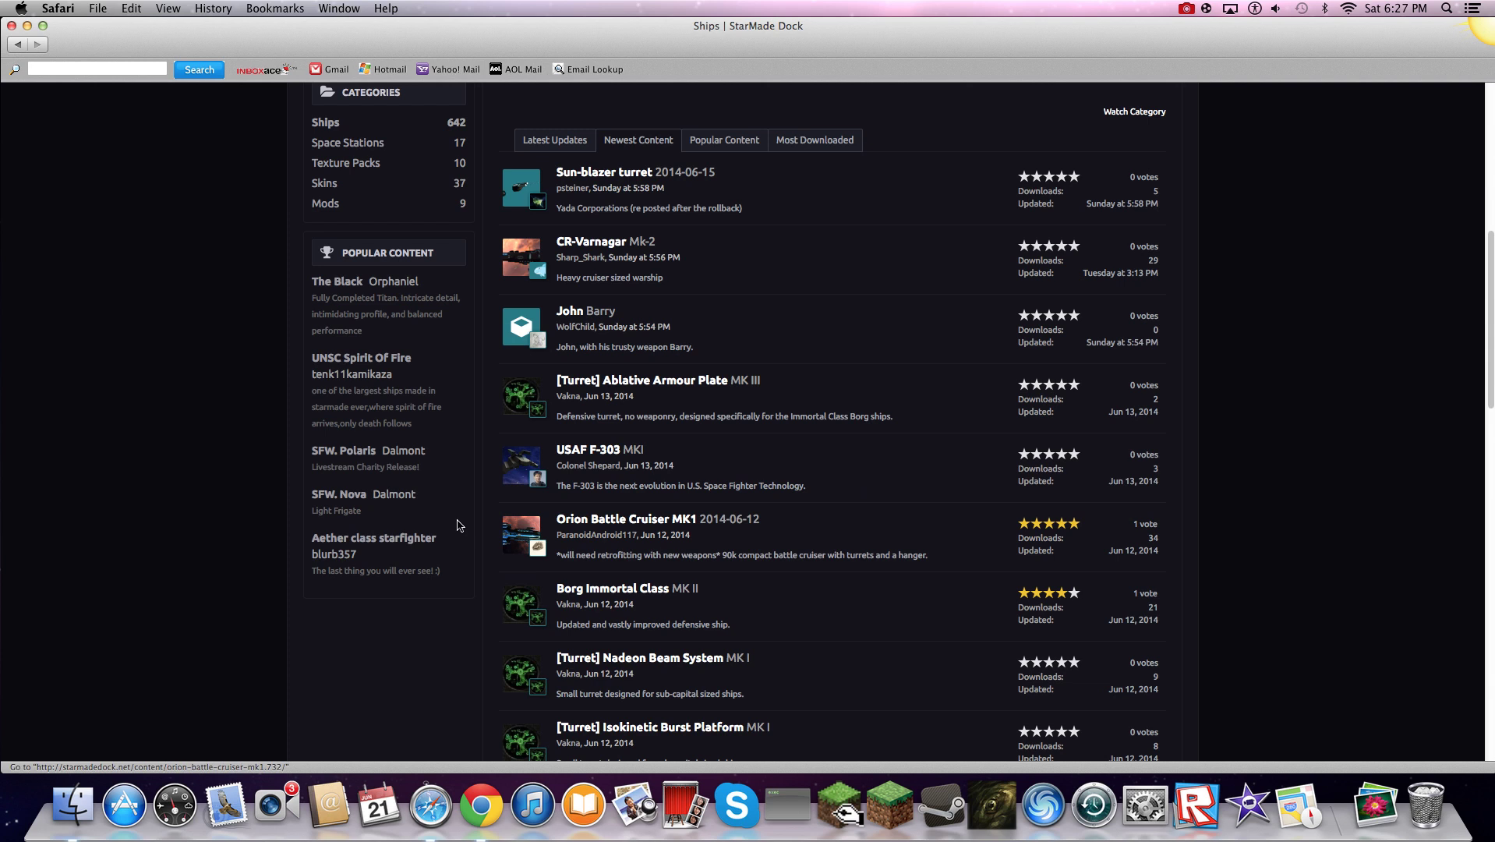
# Step: Download the Orion Battle Cruiser MK1 ship file from its resource page and reveal the desktop
pyautogui.click(514, 535)
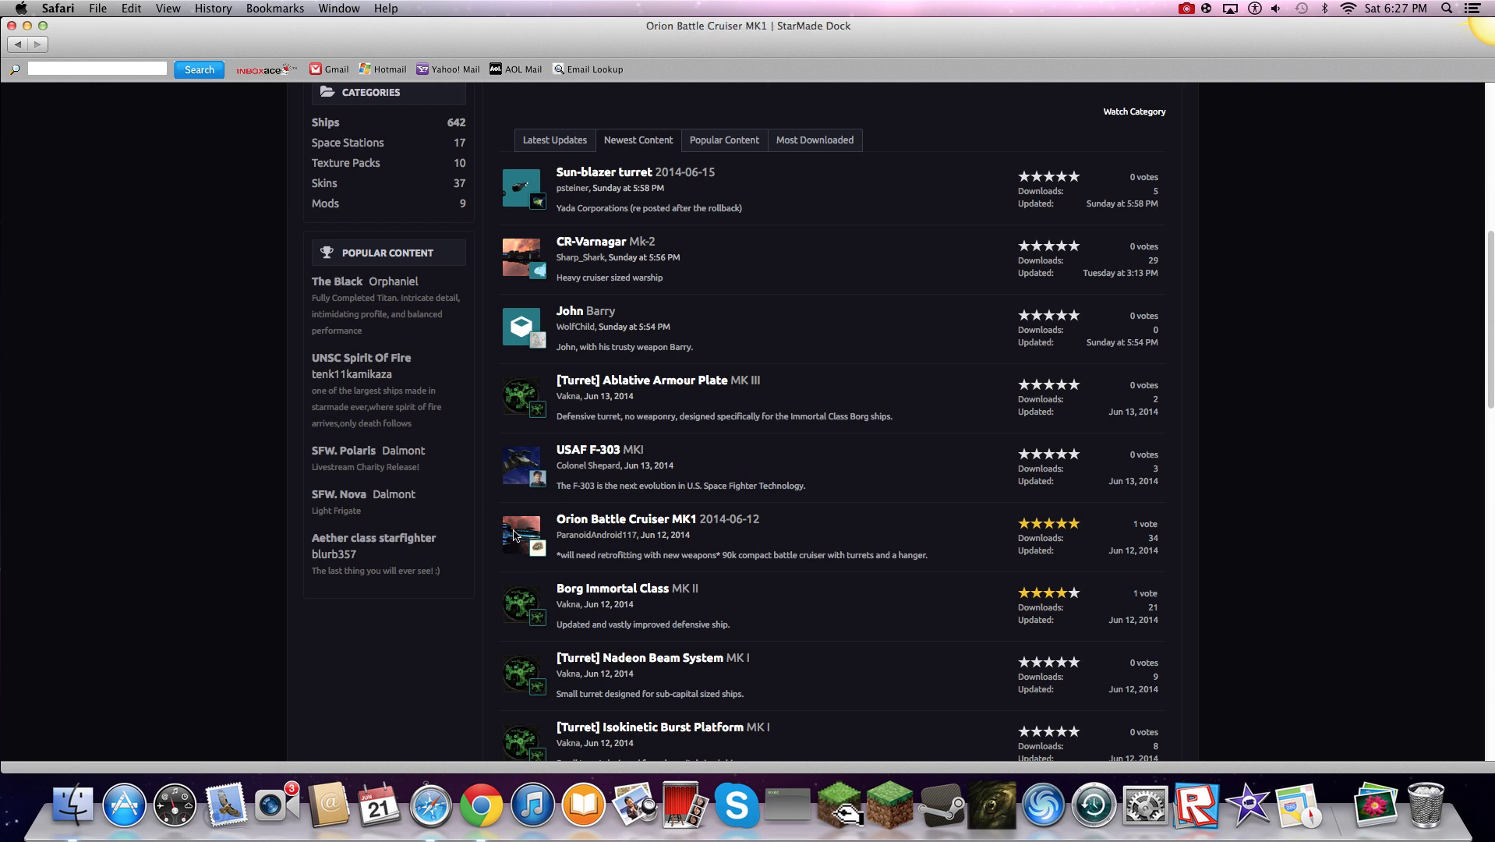
pyautogui.scroll(-5, 514, 535)
pyautogui.scroll(-2, 513, 535)
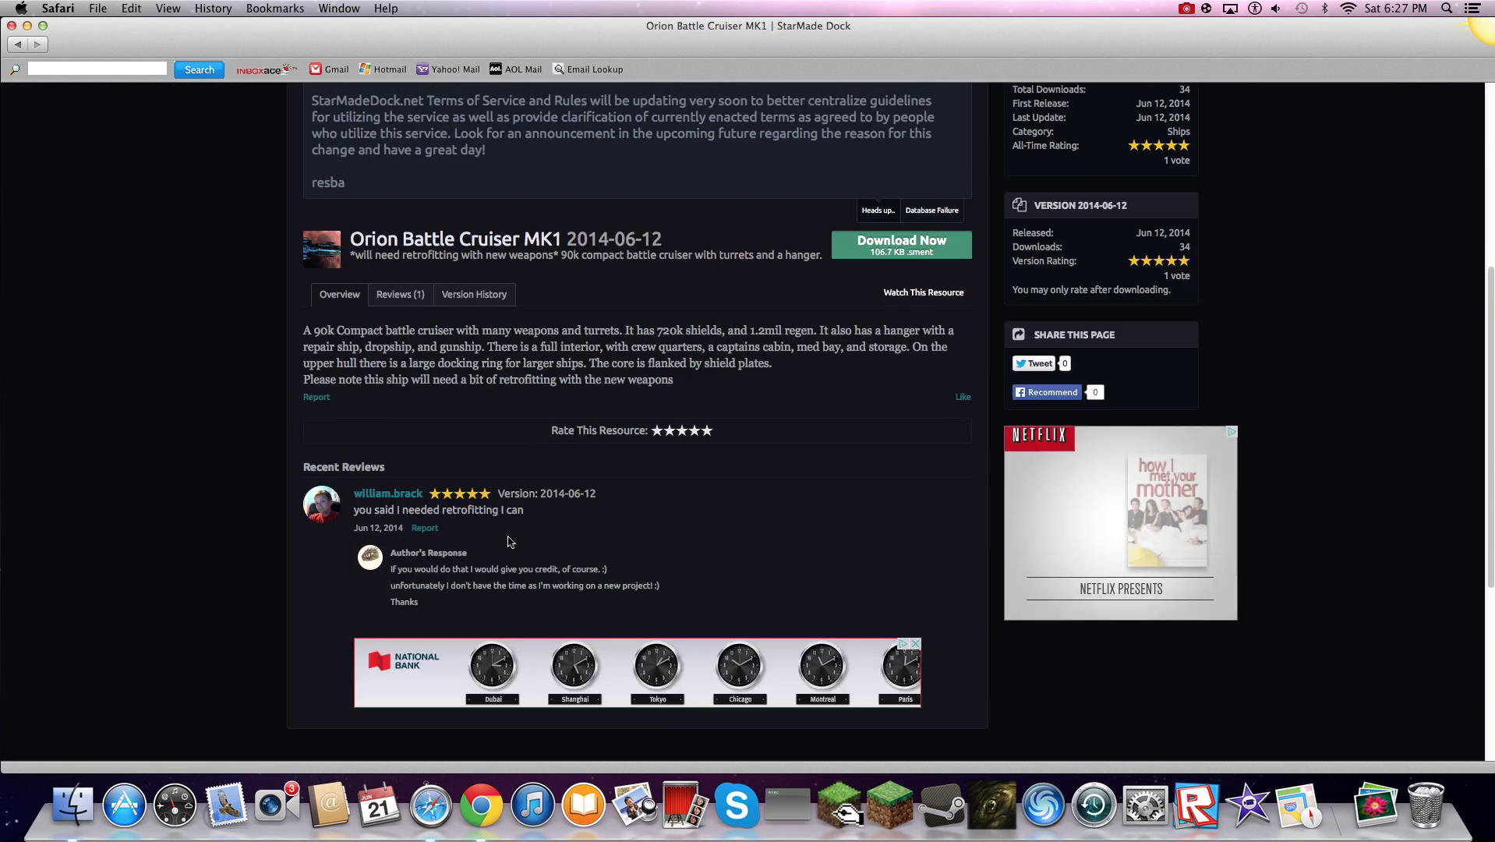
pyautogui.click(898, 251)
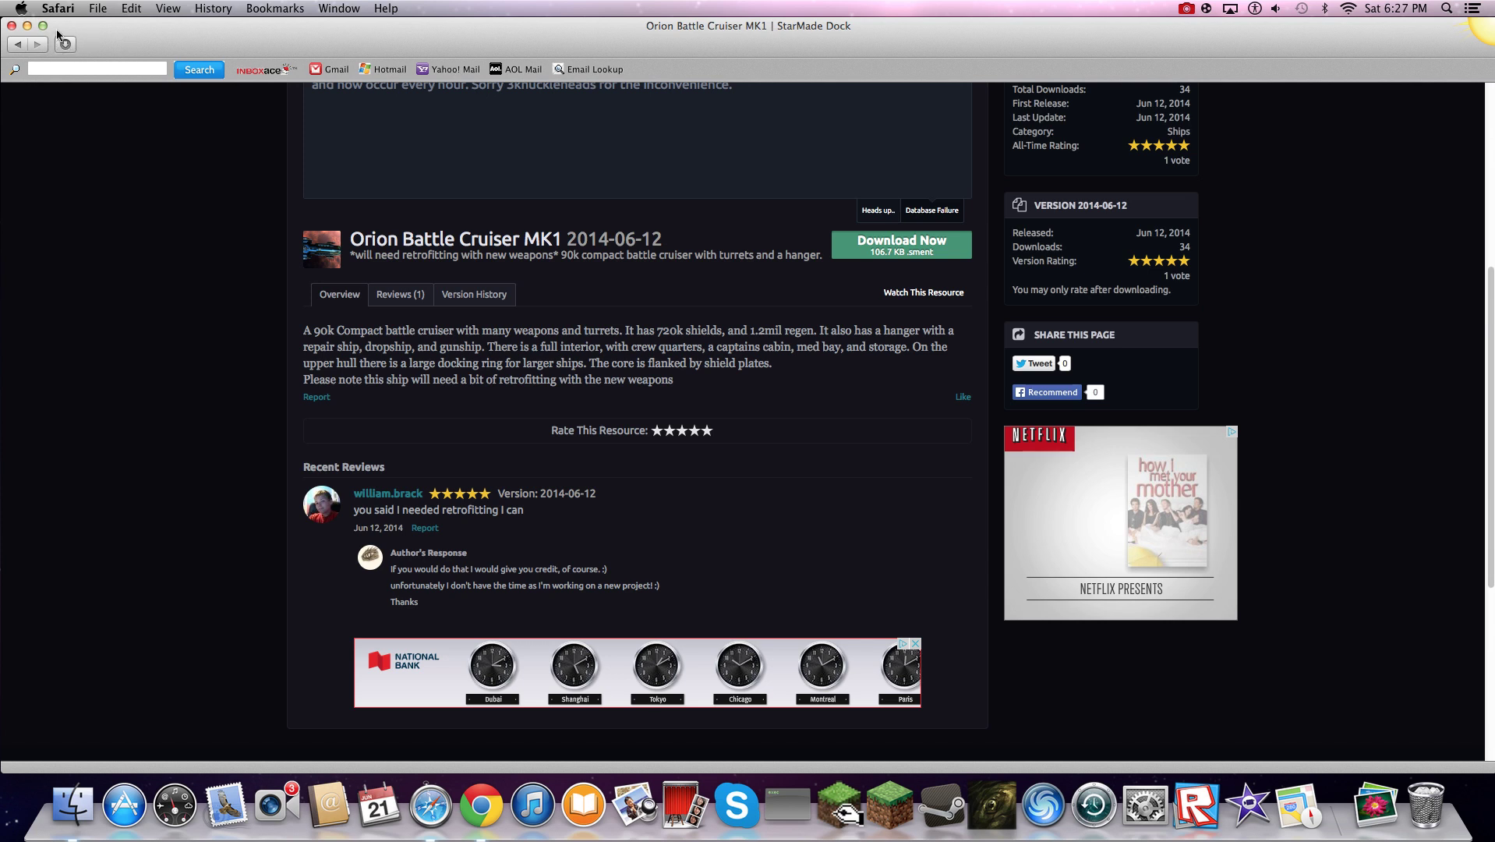
pyautogui.moveTo(134, 34); pyautogui.dragTo(413, 692)
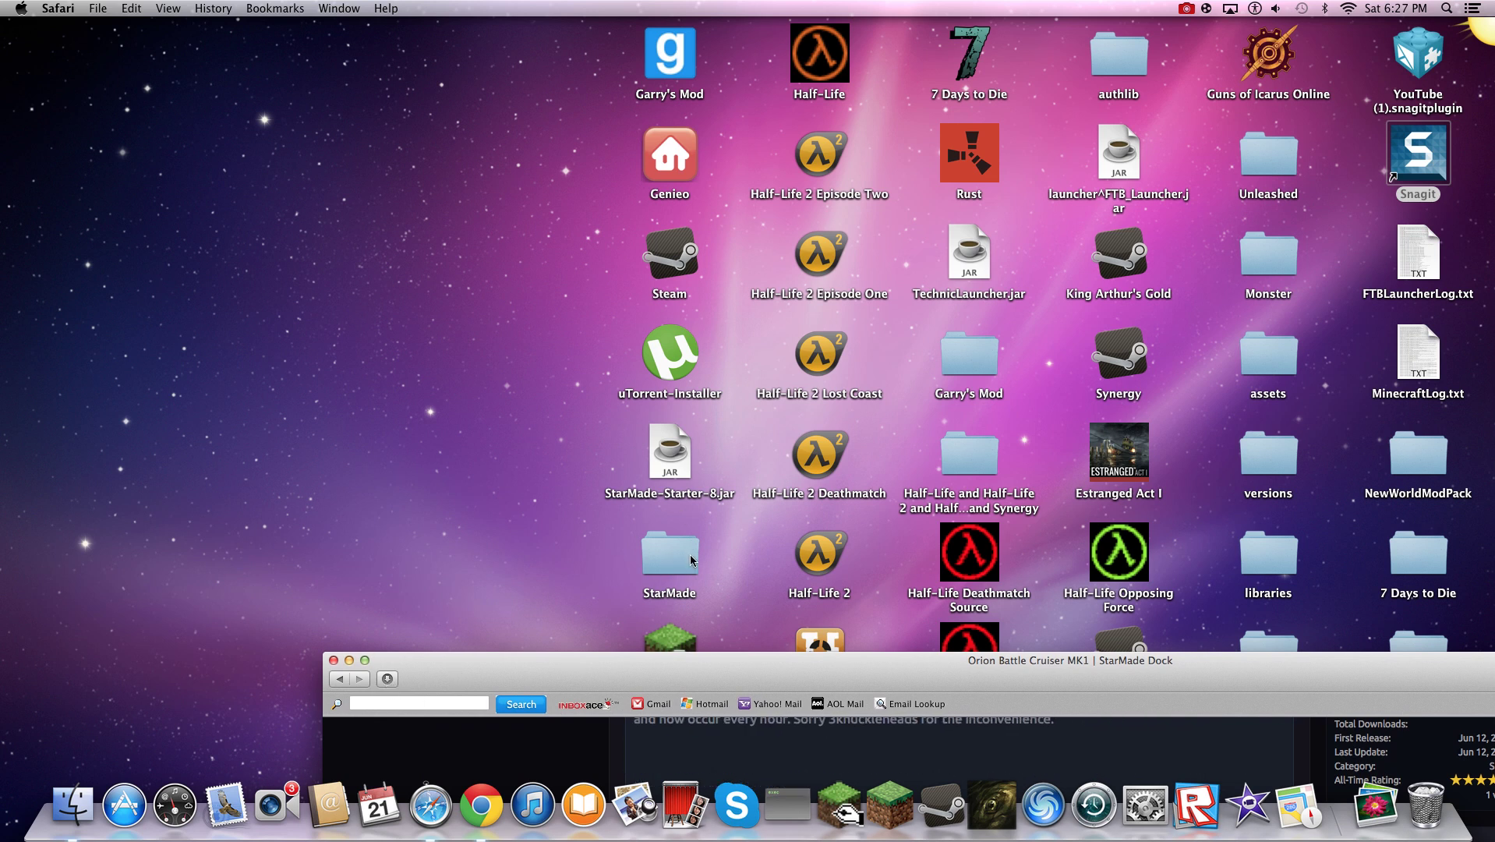
# Step: Move Orion_Battle_Cruiser.sment from Safari's Downloads into the StarMade folder in Finder
pyautogui.click(658, 566)
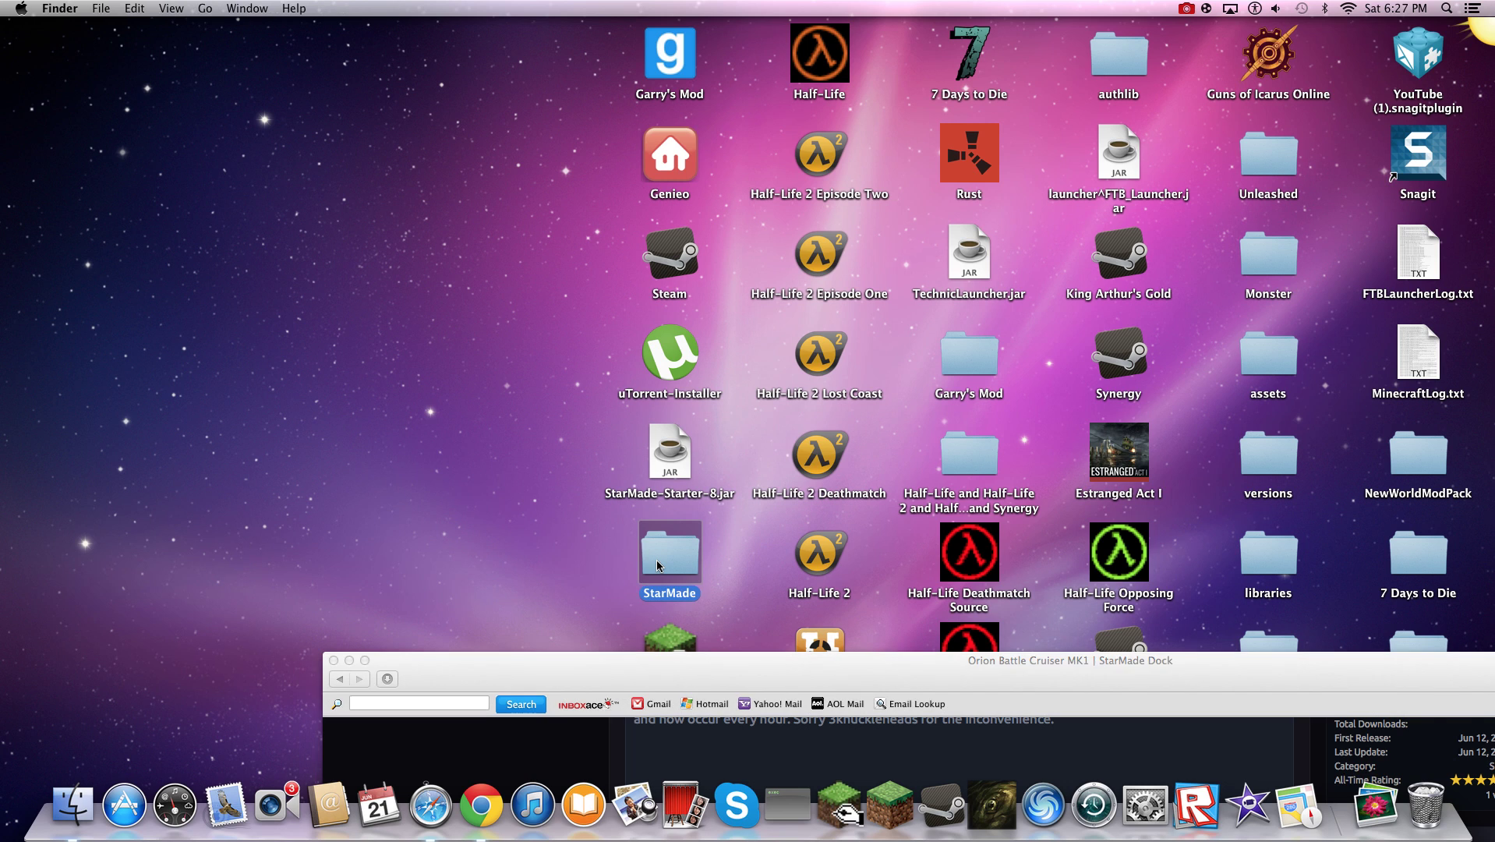
pyautogui.doubleClick(658, 566)
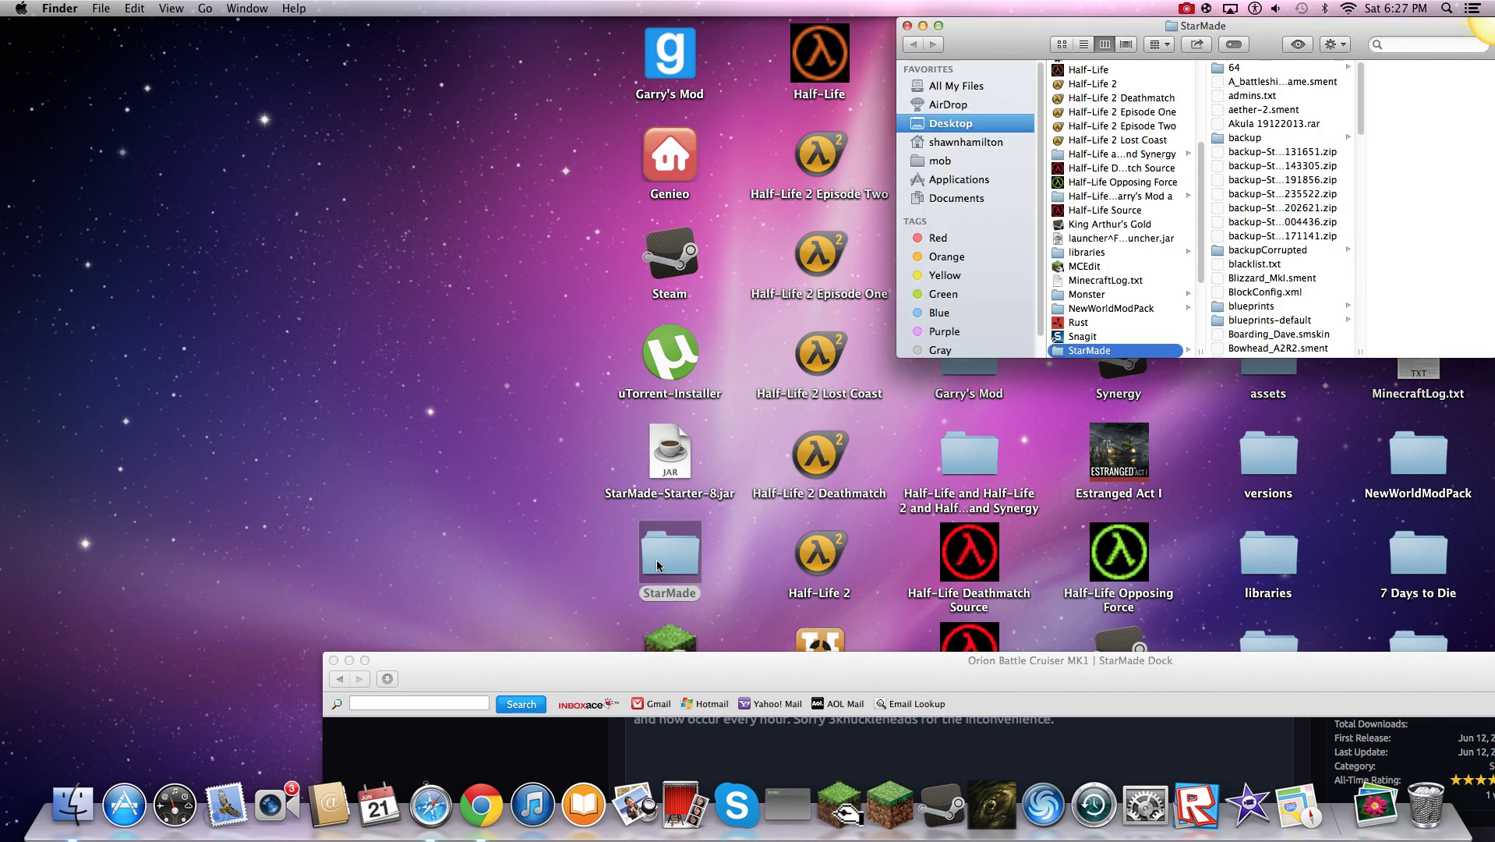
pyautogui.moveTo(995, 25); pyautogui.dragTo(431, 103)
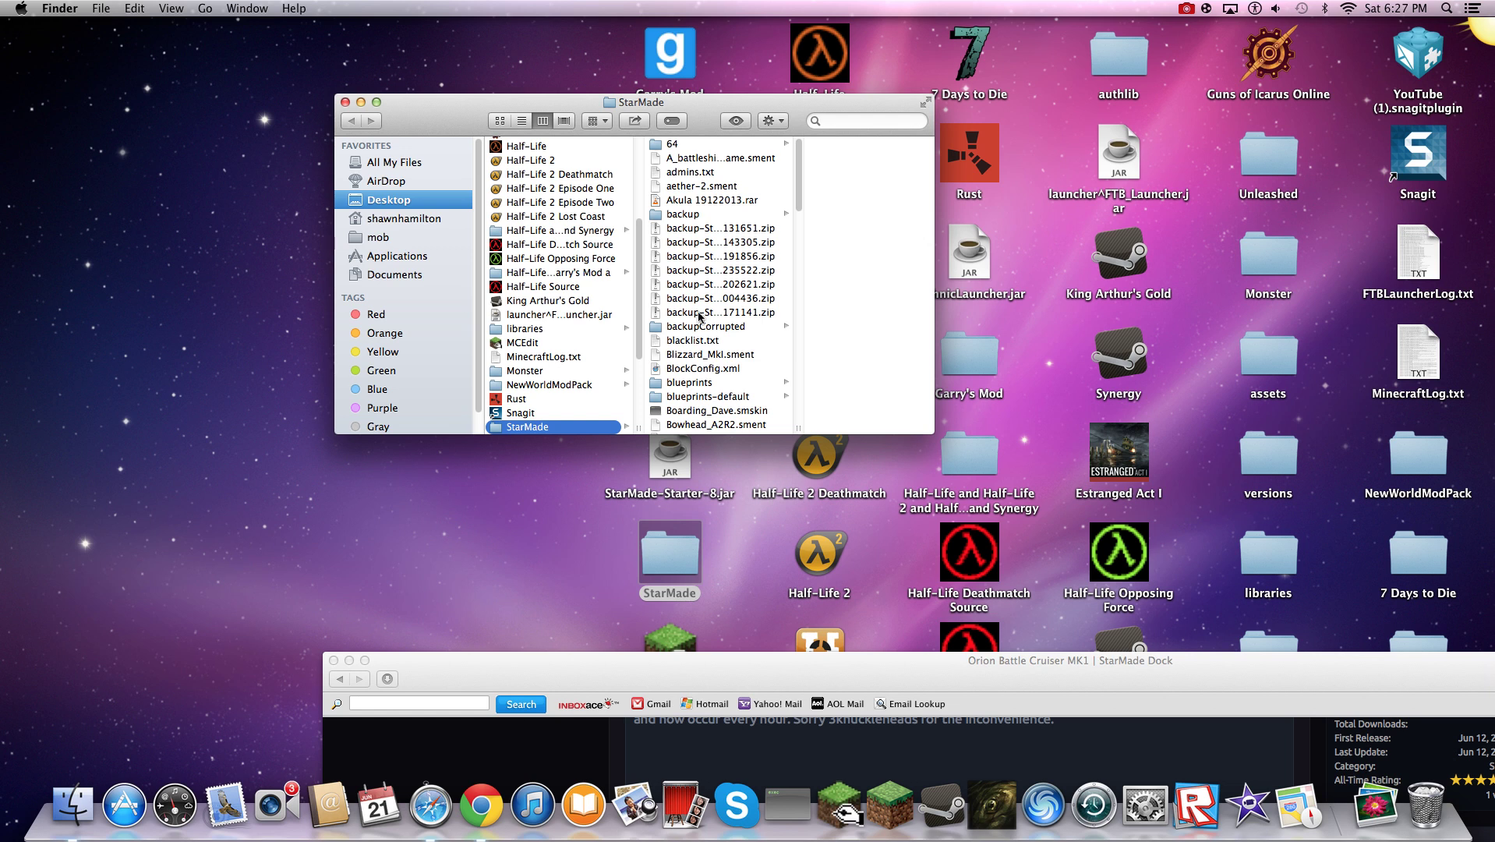
pyautogui.click(387, 680)
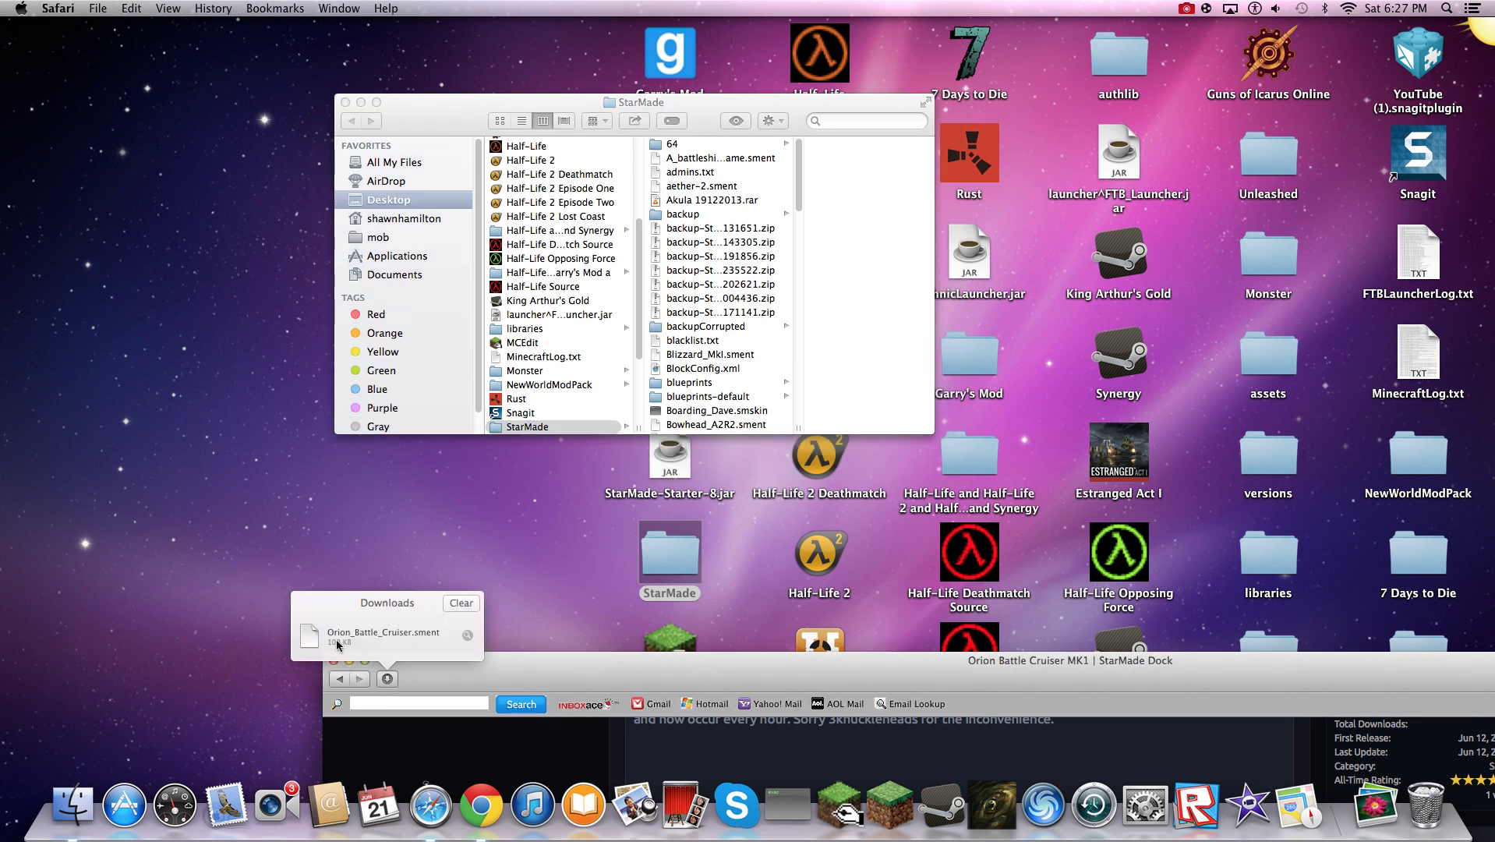
pyautogui.moveTo(318, 638); pyautogui.dragTo(675, 325)
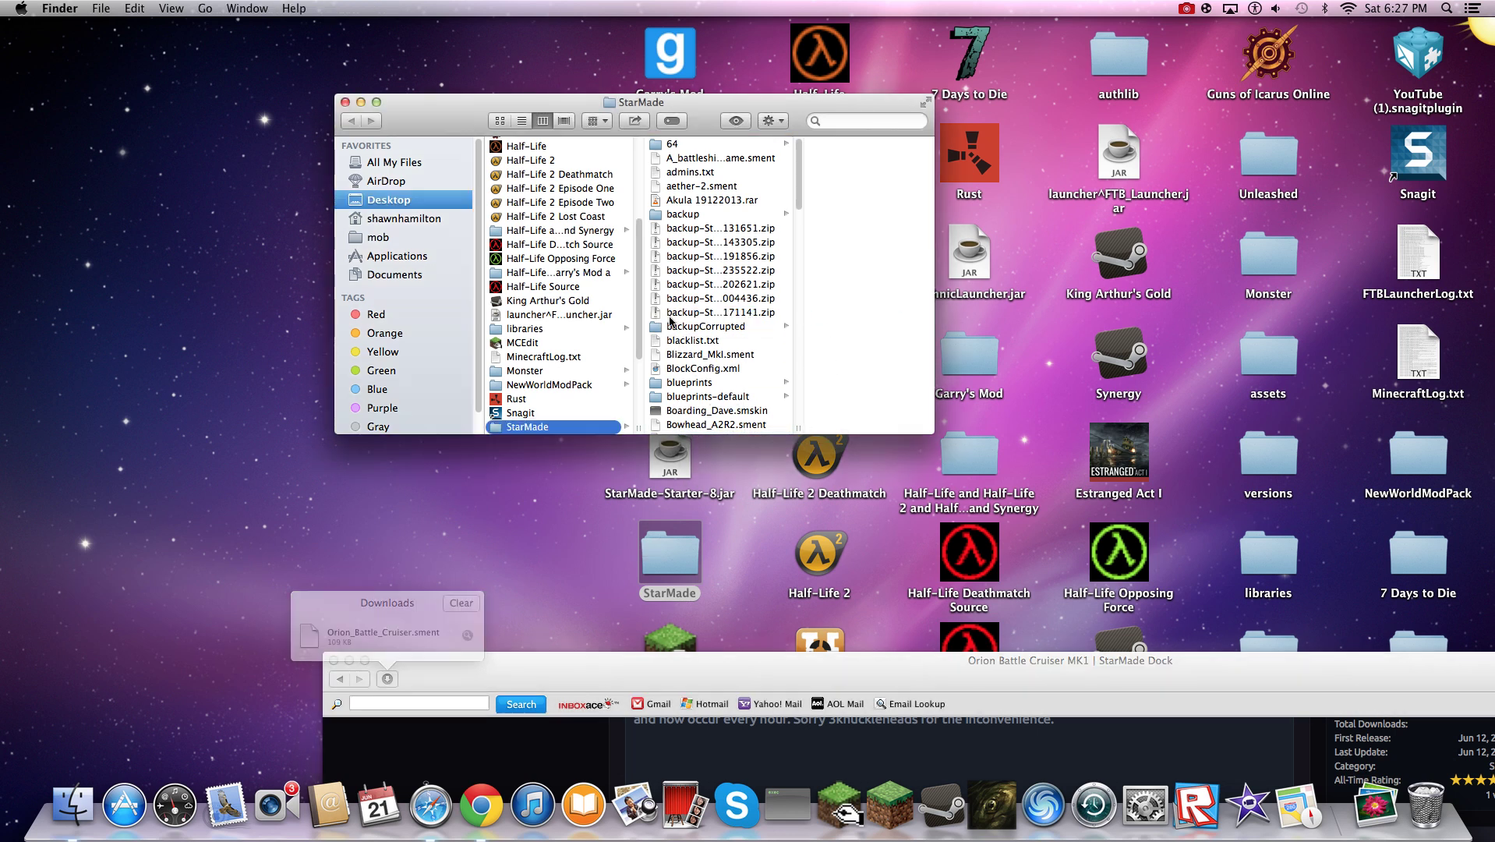
# Step: Dismiss the Downloads popover and close the StarMade Dock browser window
pyautogui.click(387, 678)
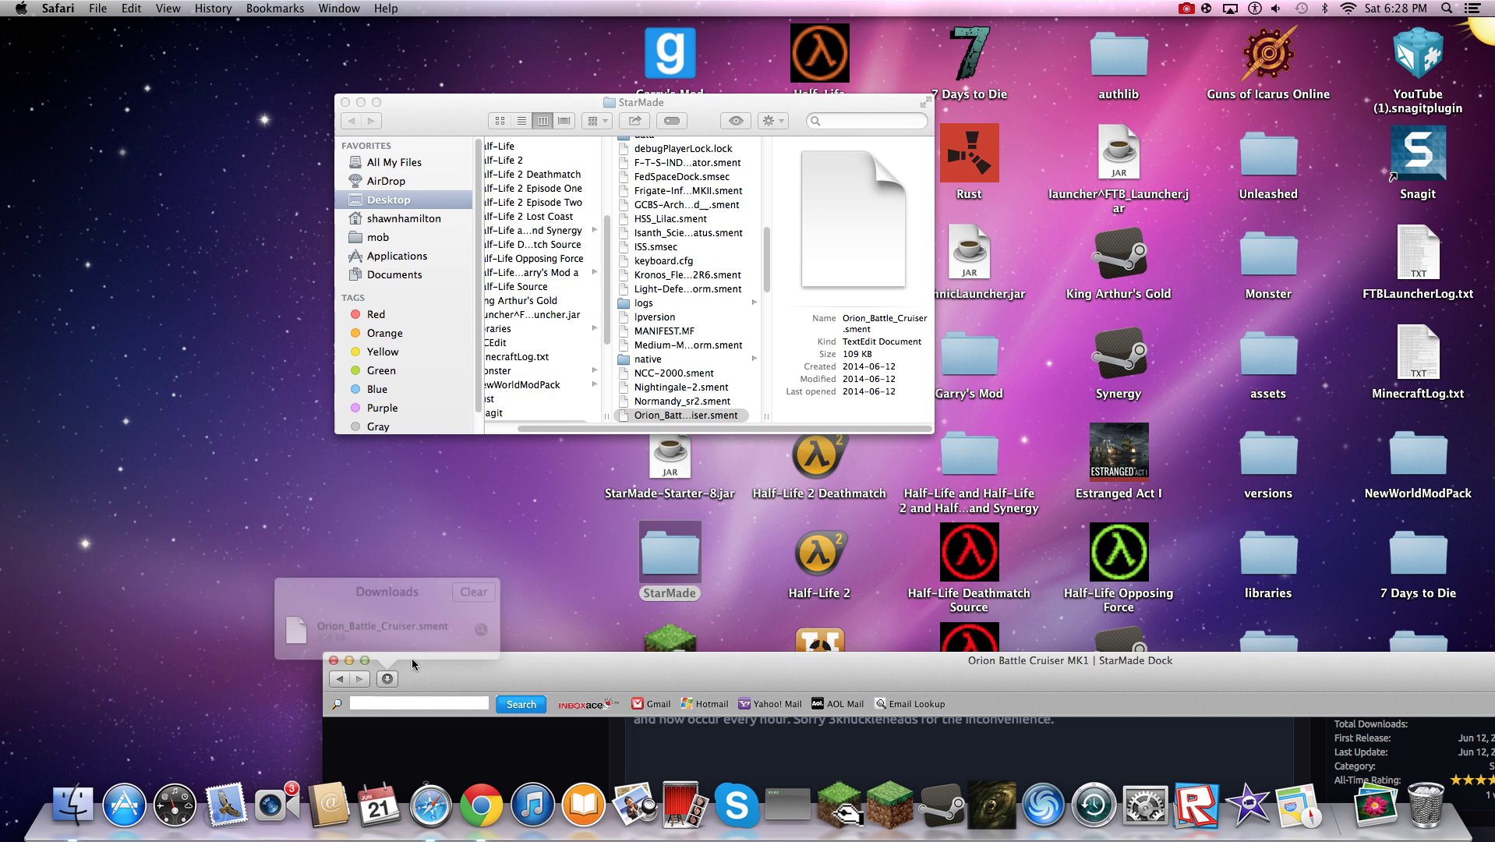
pyautogui.click(387, 678)
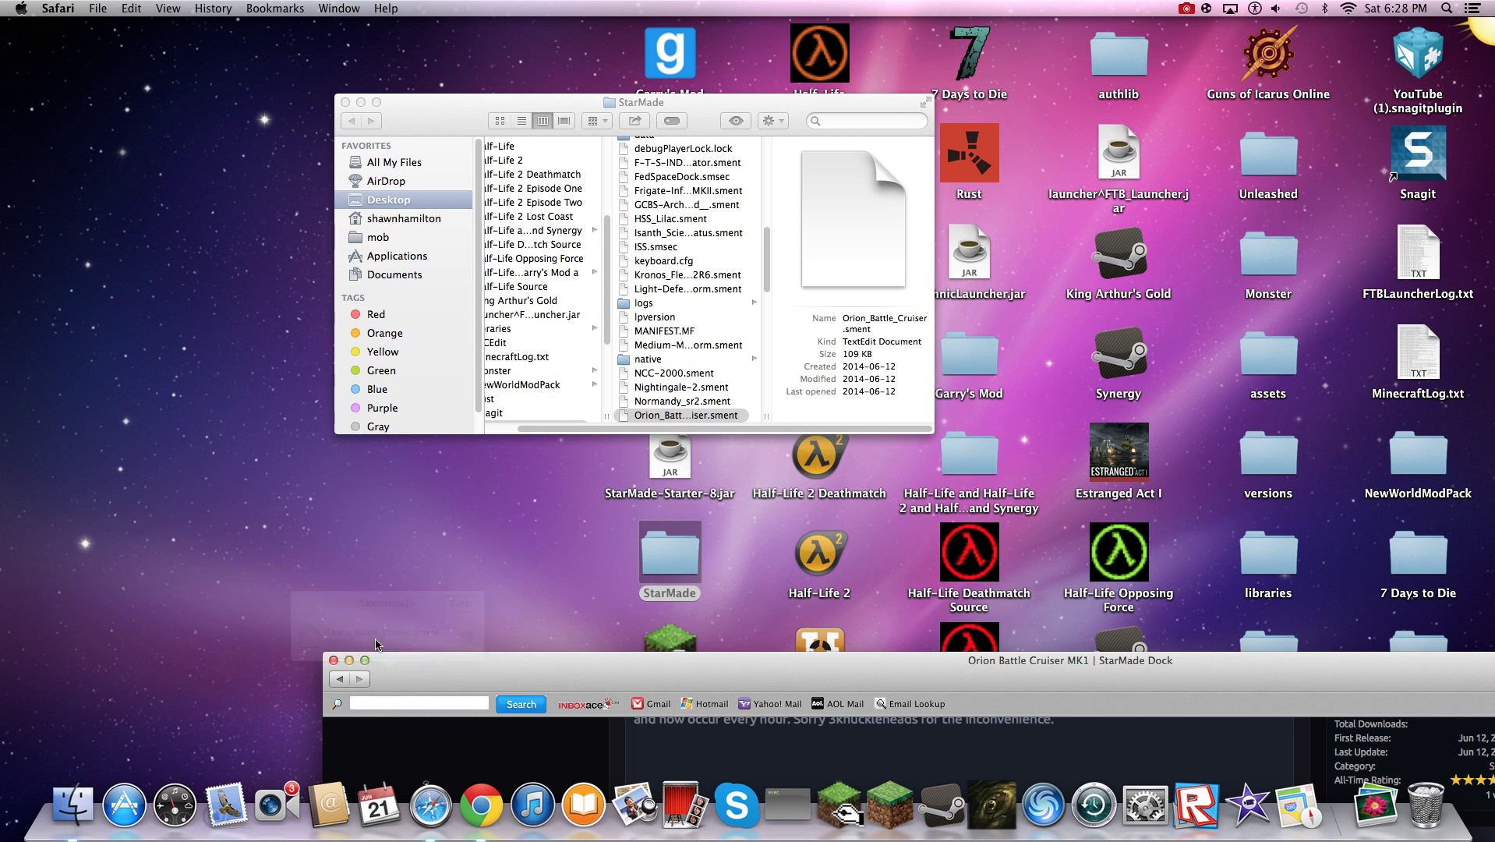
pyautogui.click(333, 660)
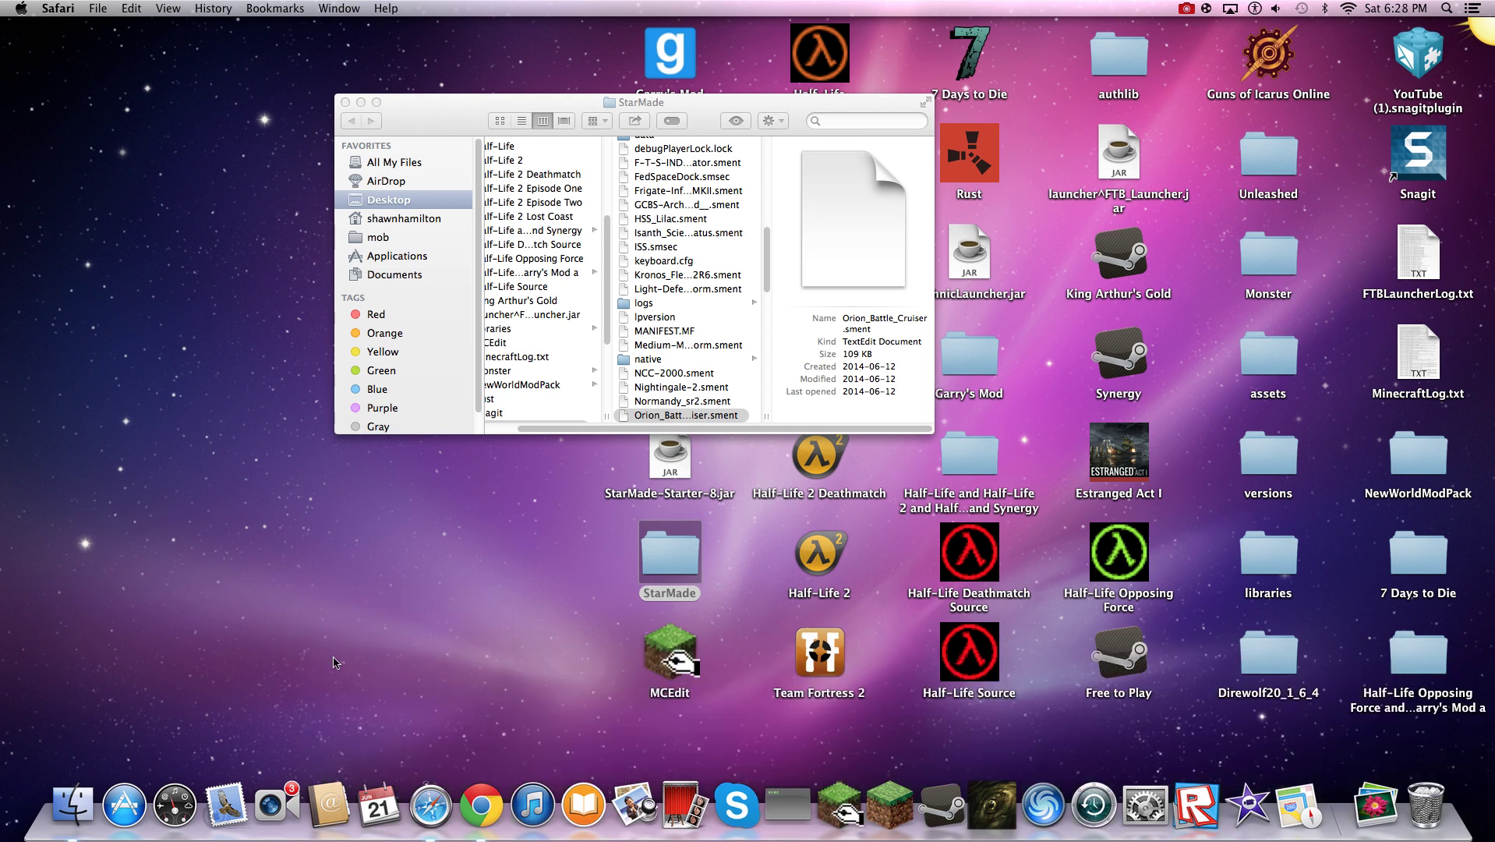
# Step: Launch StarMade-Starter-8.jar and start the game so the alpha V0.157 connection setup appears
pyautogui.click(669, 472)
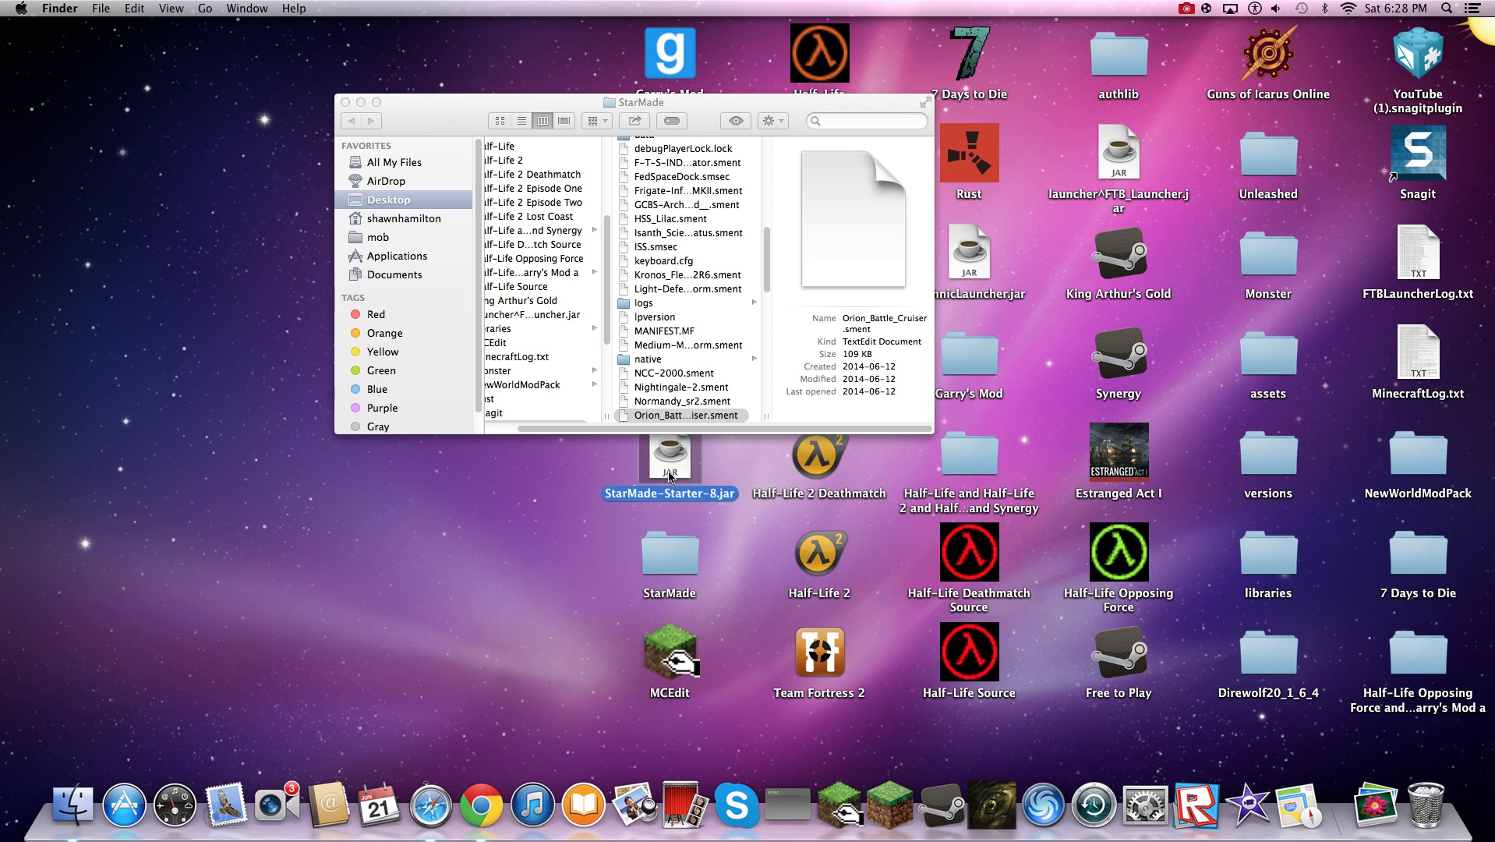
pyautogui.moveTo(707, 110); pyautogui.dragTo(1214, 110)
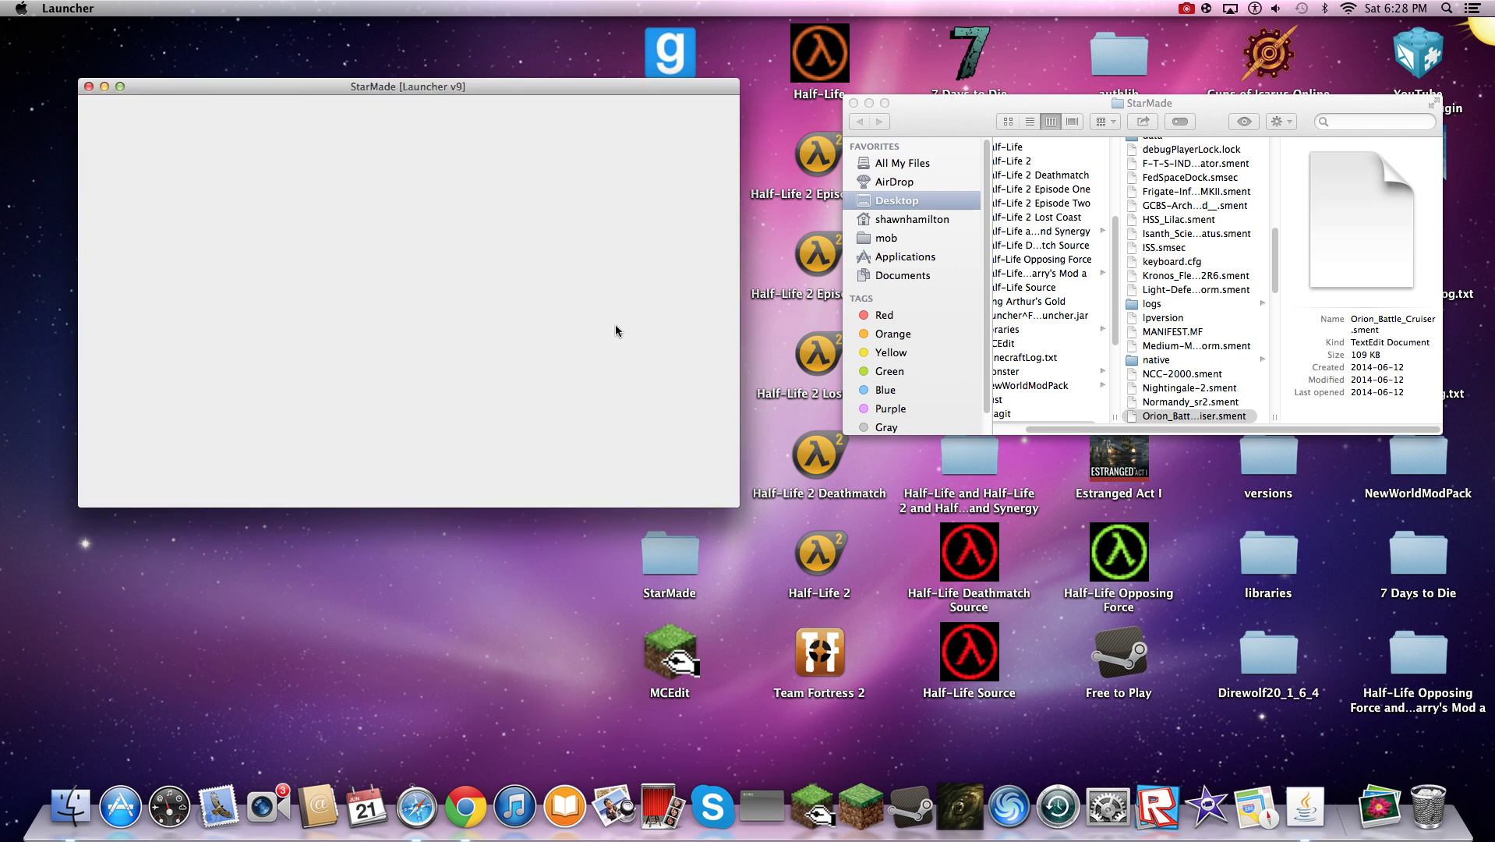
pyautogui.click(692, 408)
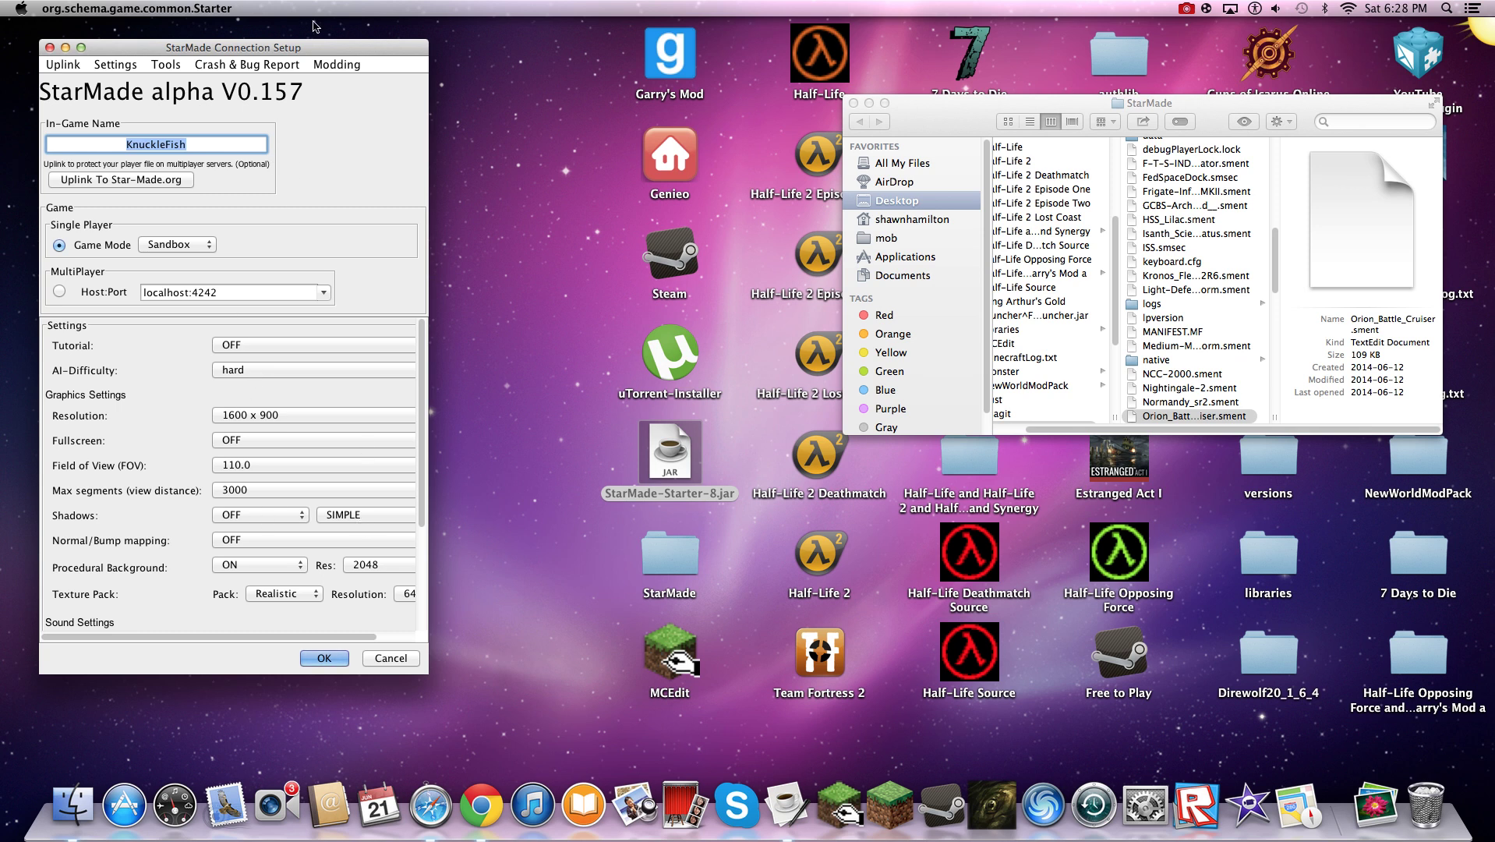
# Step: From Tools, launch the Ship Catalog Manager and begin importing a ship via the file chooser
pyautogui.click(166, 64)
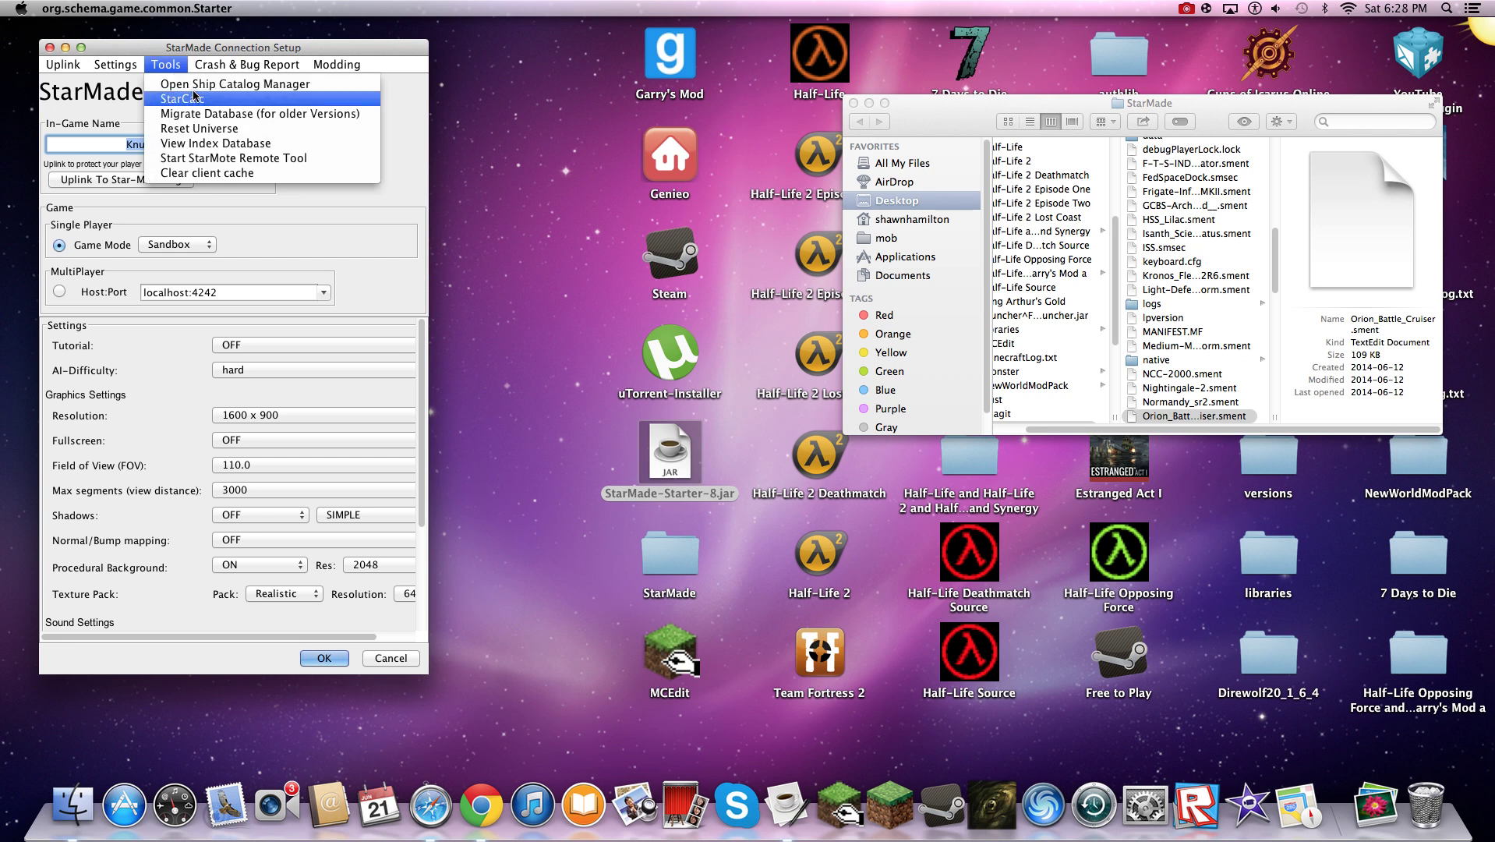
pyautogui.click(244, 86)
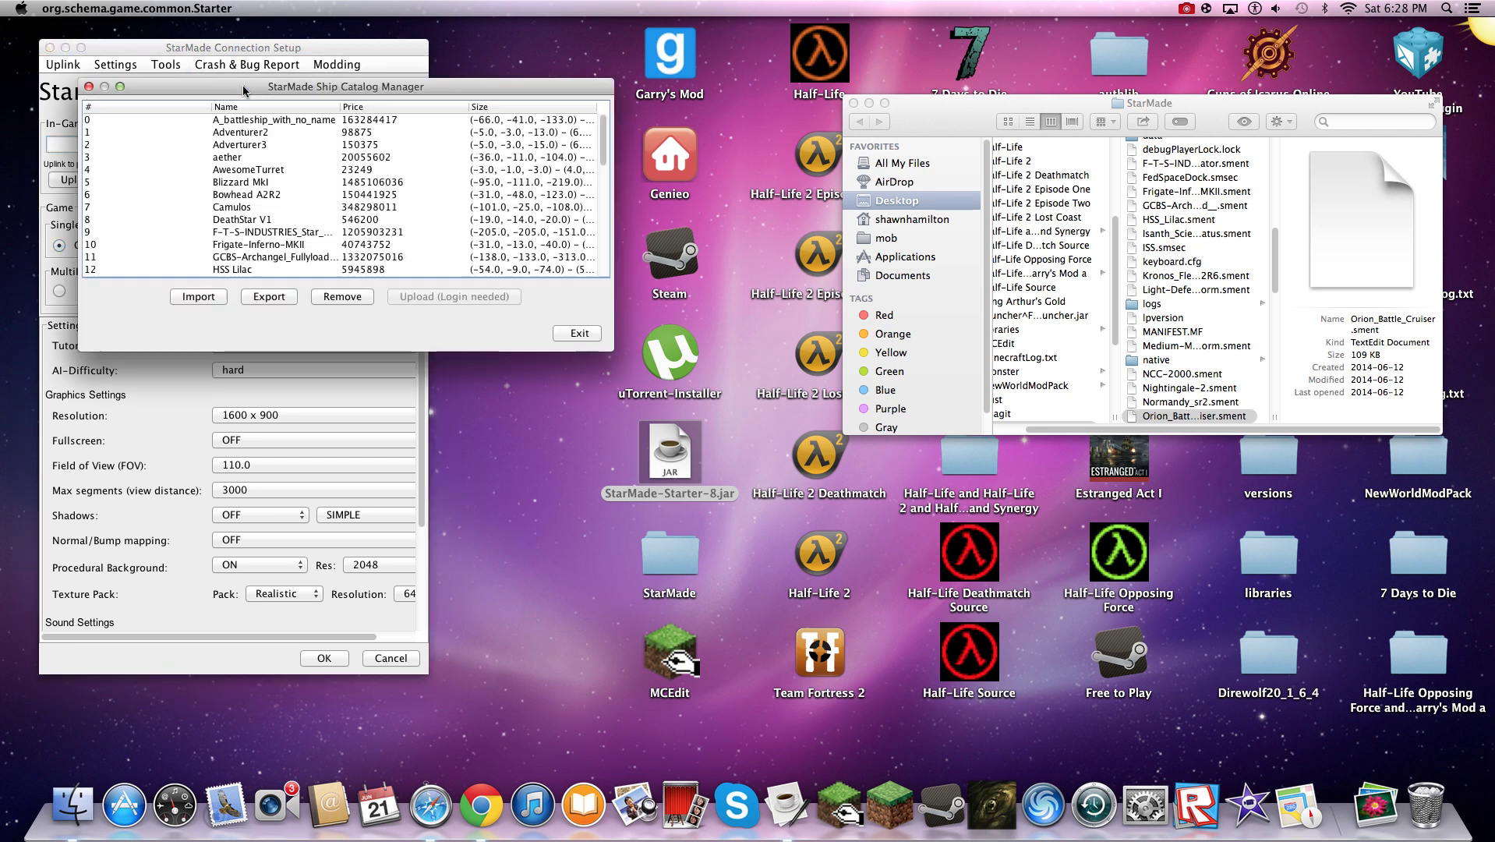
pyautogui.click(201, 298)
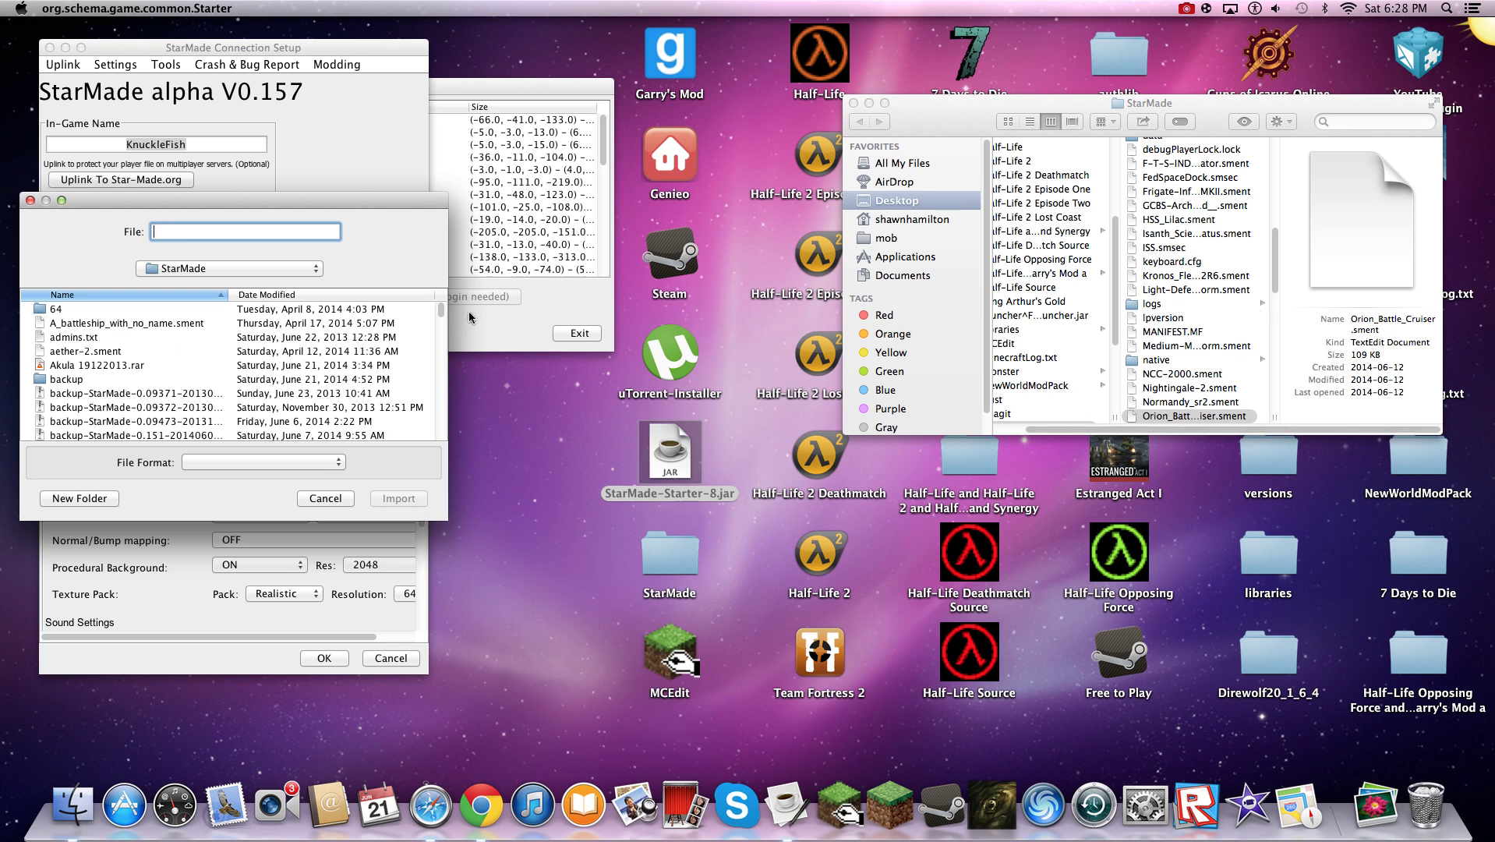
pyautogui.moveTo(440, 310); pyautogui.dragTo(429, 432)
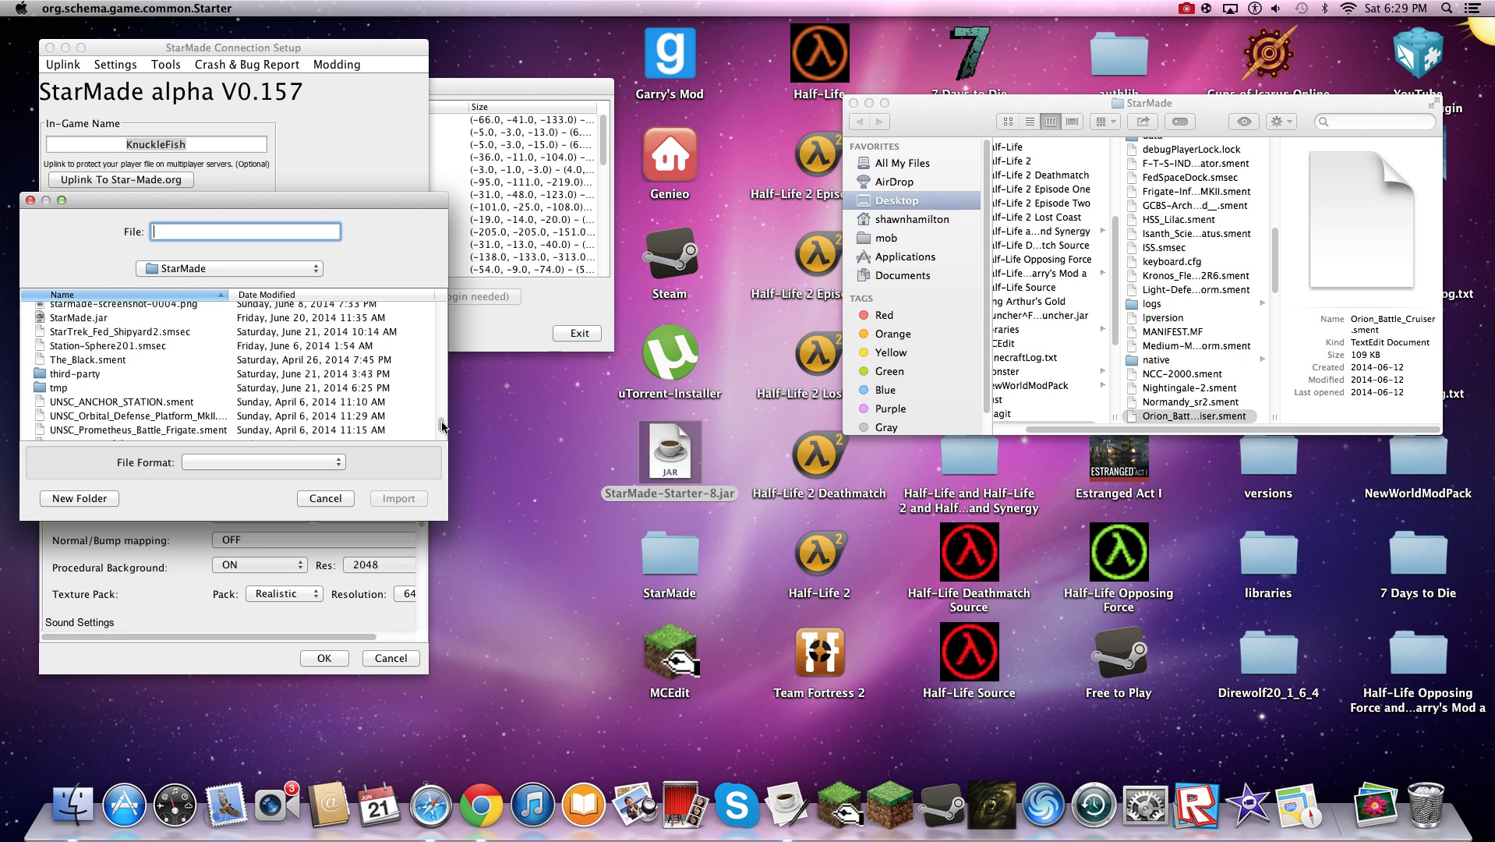
pyautogui.moveTo(443, 435); pyautogui.dragTo(444, 306)
pyautogui.write('Orion_Battle_Cruiser.sment')
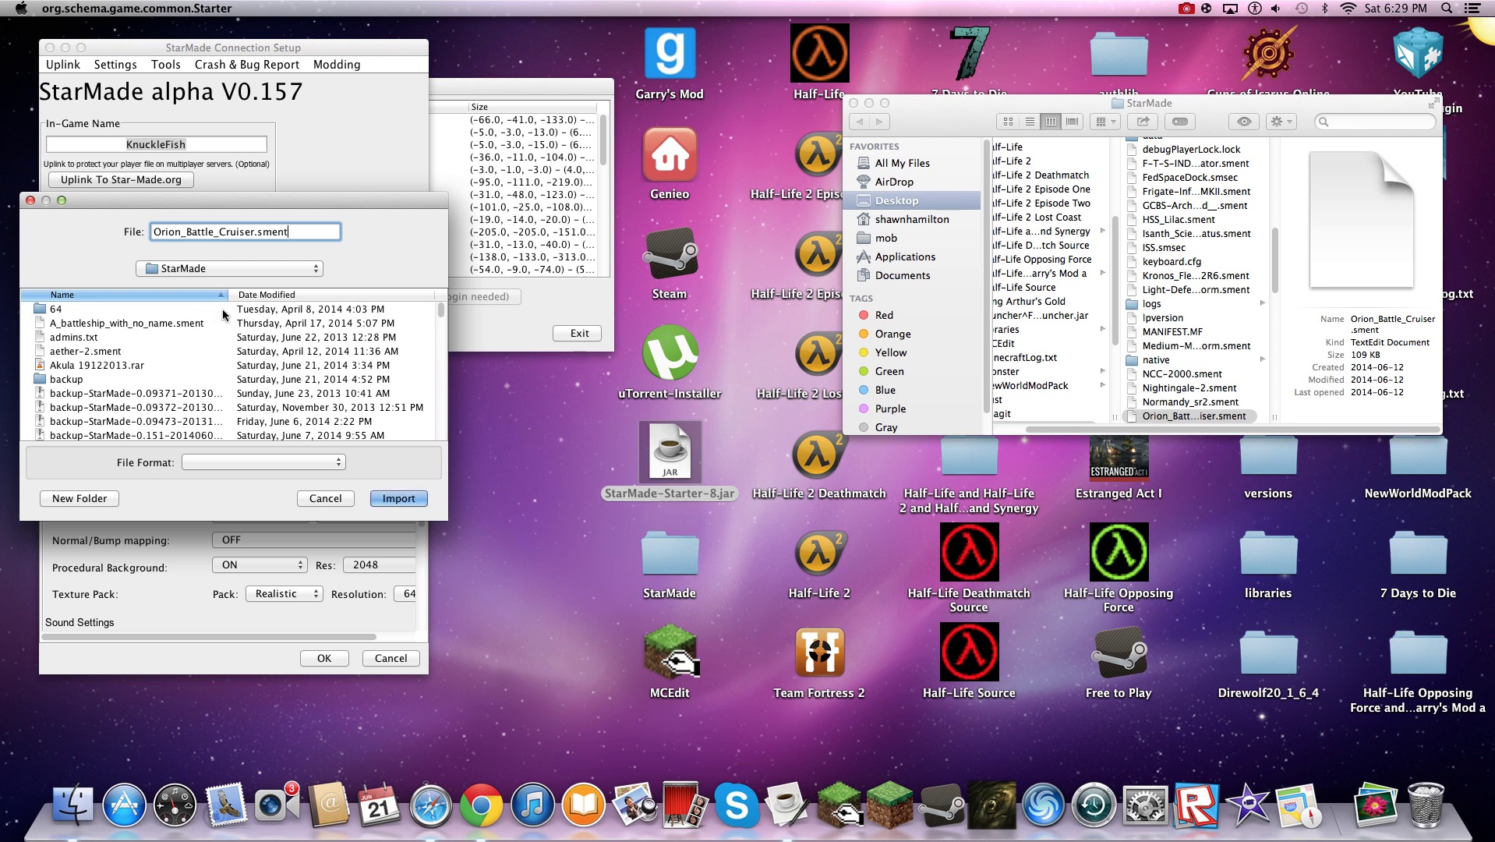
# Step: Submit the import of Orion_Battle_Cruiser.sment into the ship catalog
pyautogui.click(400, 499)
# Step: Verify Orion Battle Cruiser is listed in the catalog, then close the manager and StarMade folder window
pyautogui.click(494, 339)
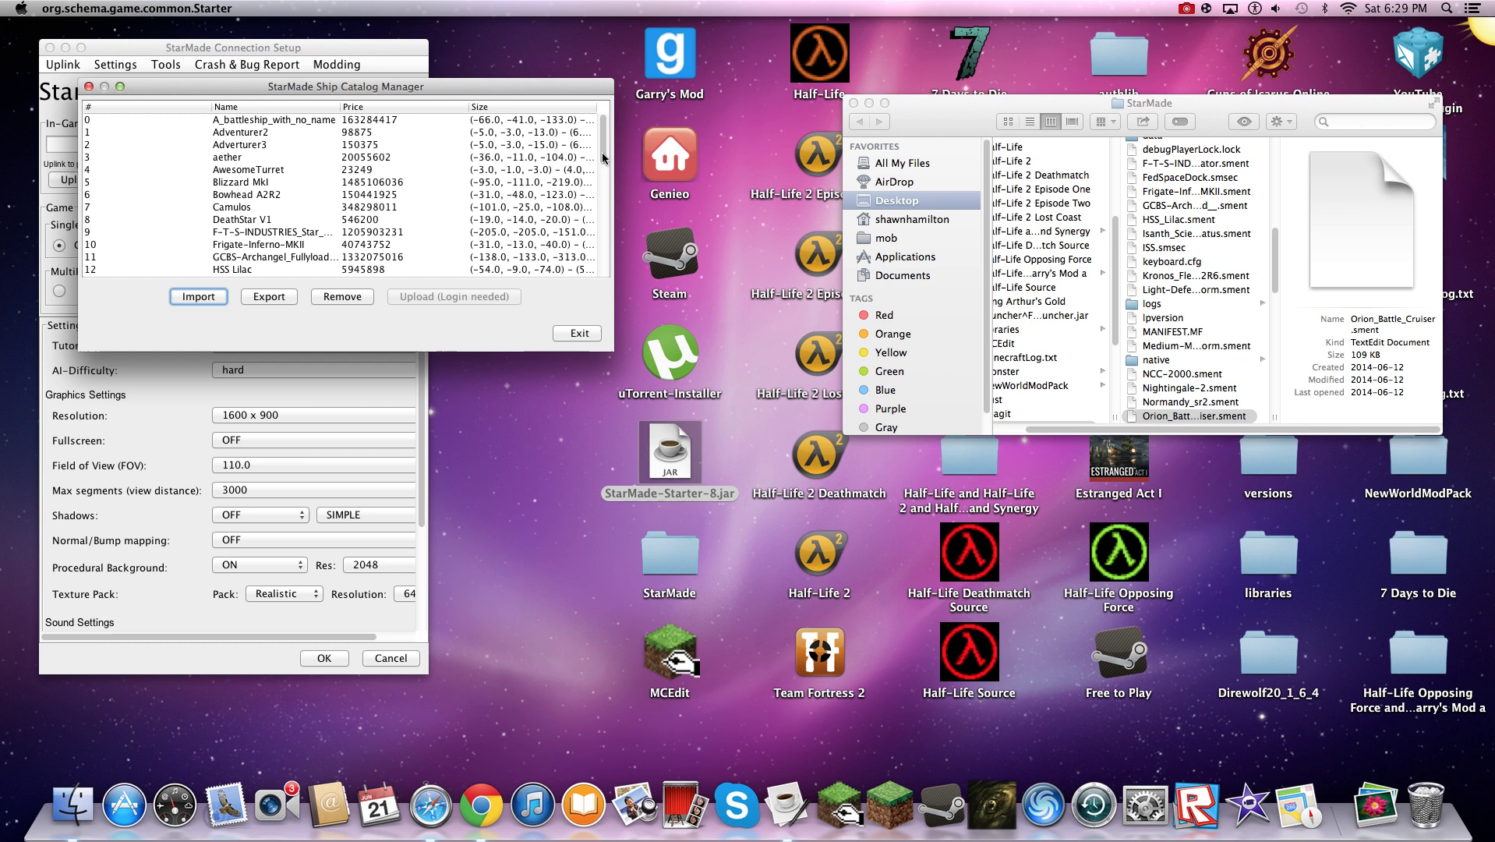
pyautogui.moveTo(600, 152); pyautogui.dragTo(600, 234)
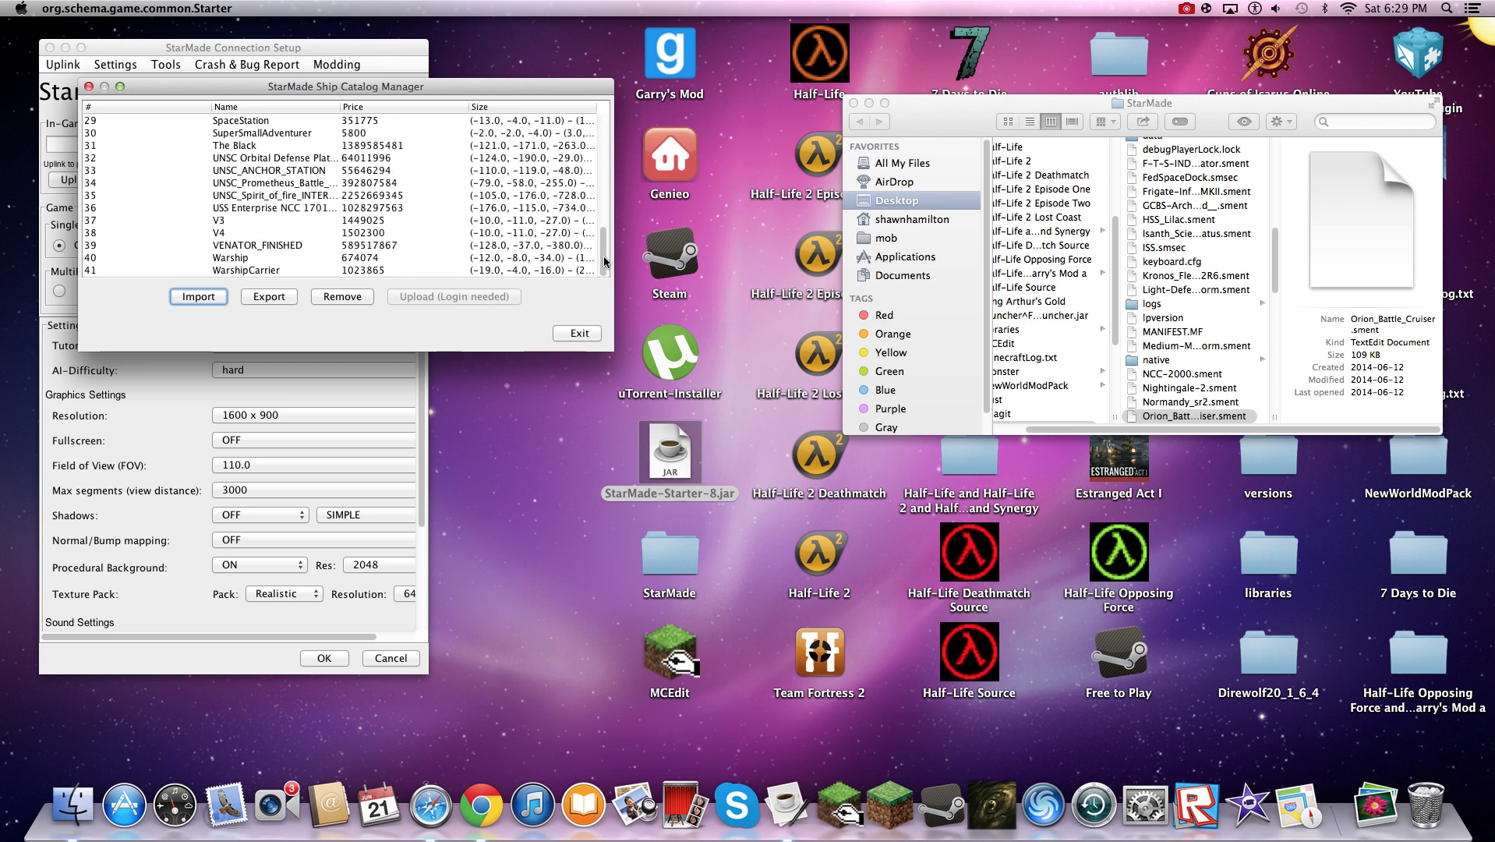
pyautogui.moveTo(605, 260); pyautogui.dragTo(605, 214)
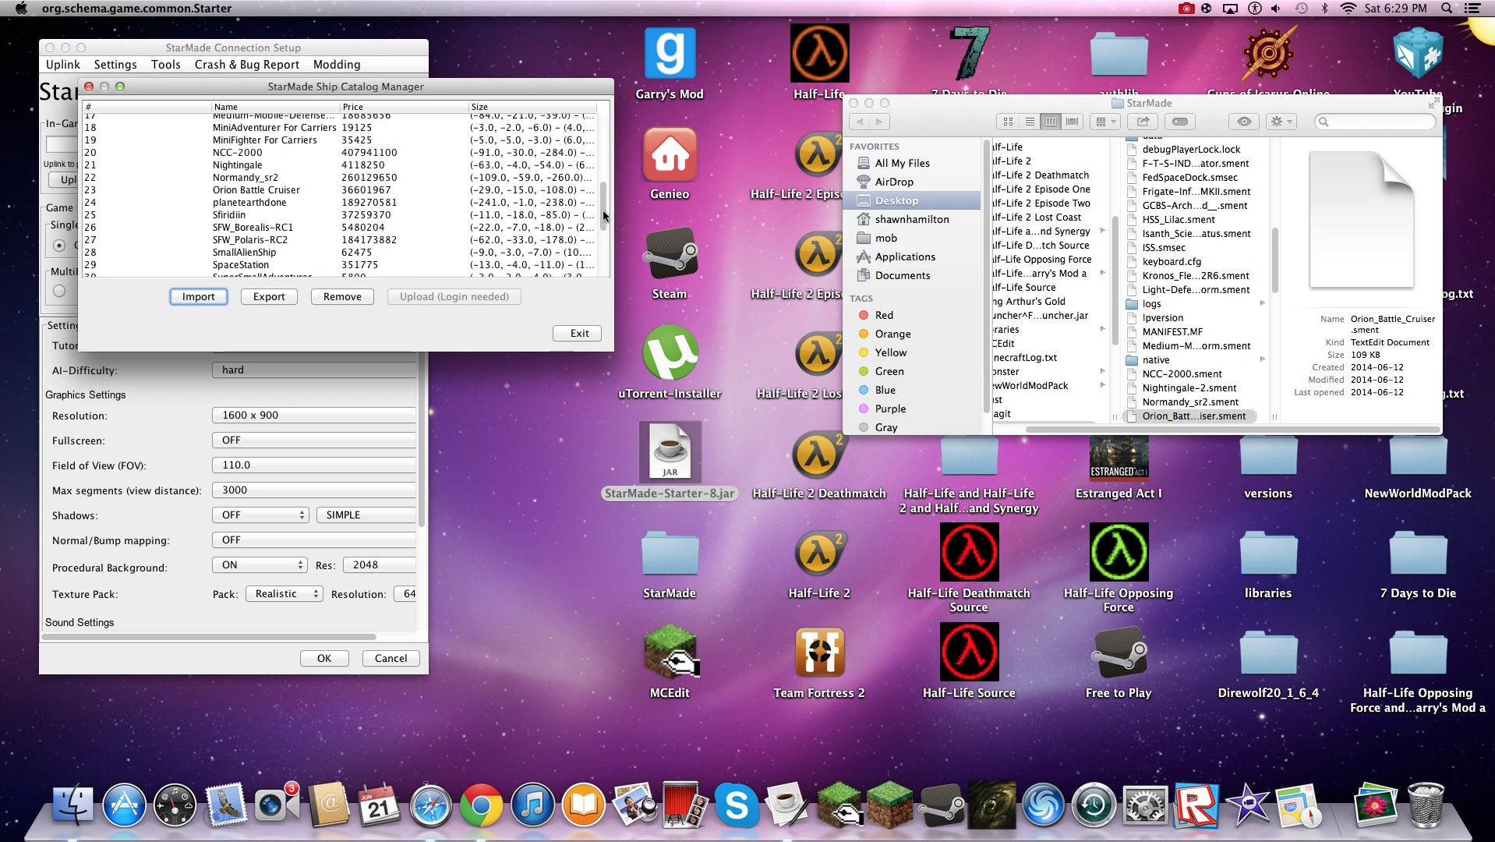
pyautogui.click(246, 199)
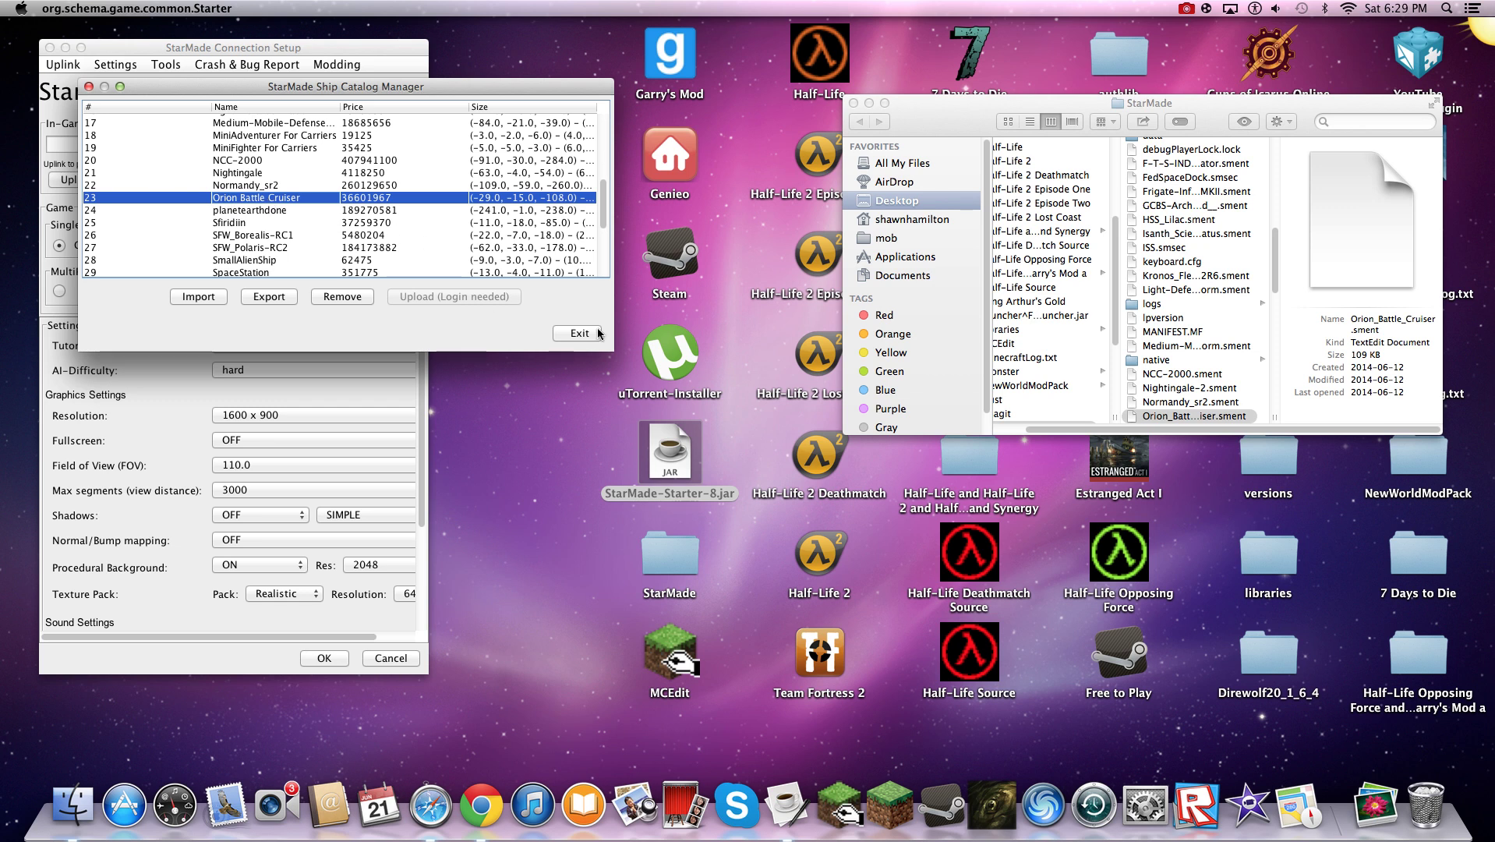
pyautogui.click(90, 87)
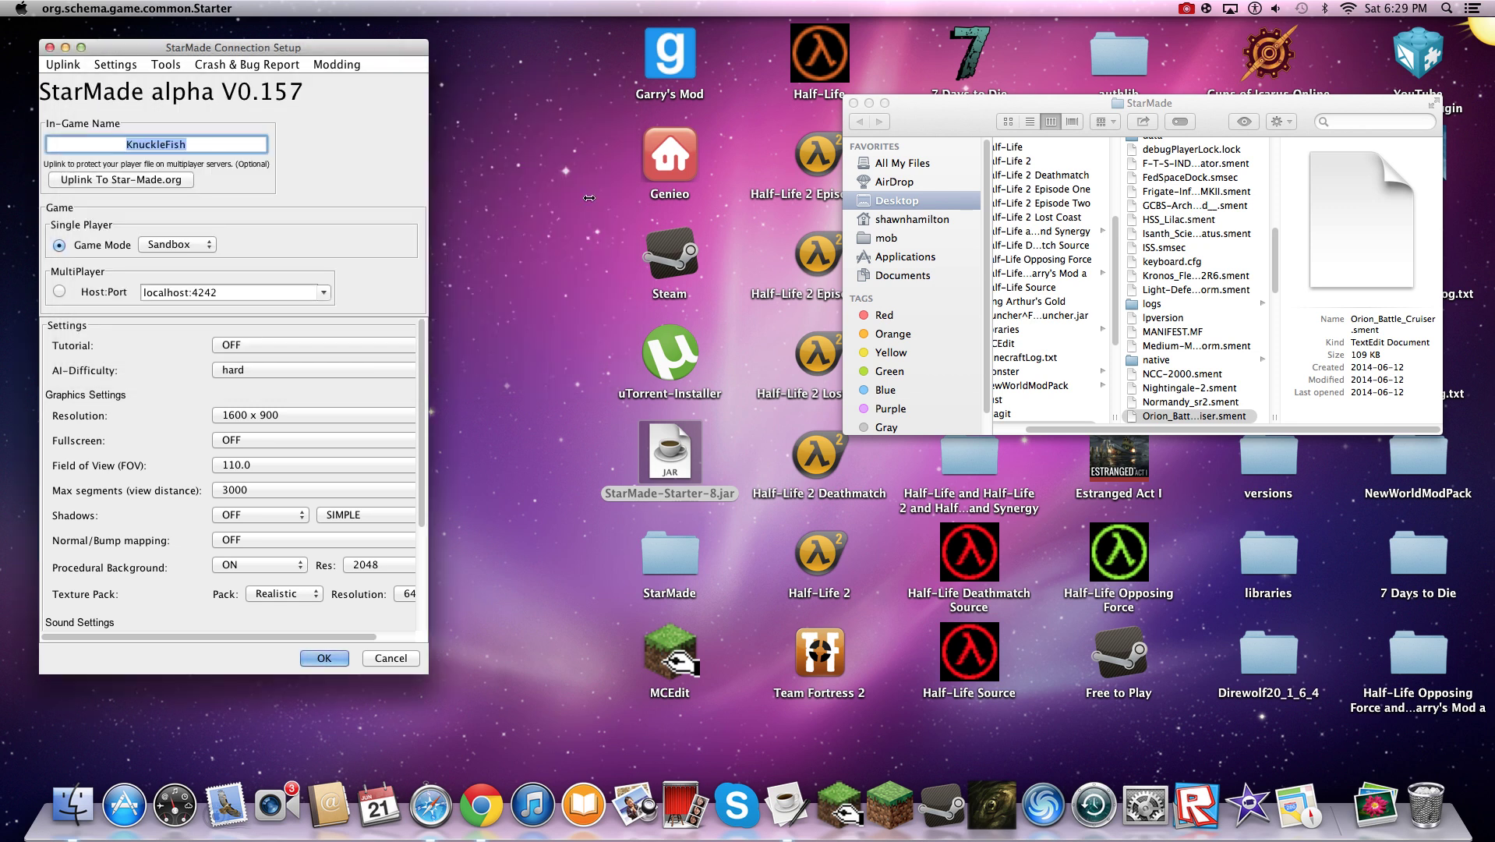
pyautogui.click(854, 103)
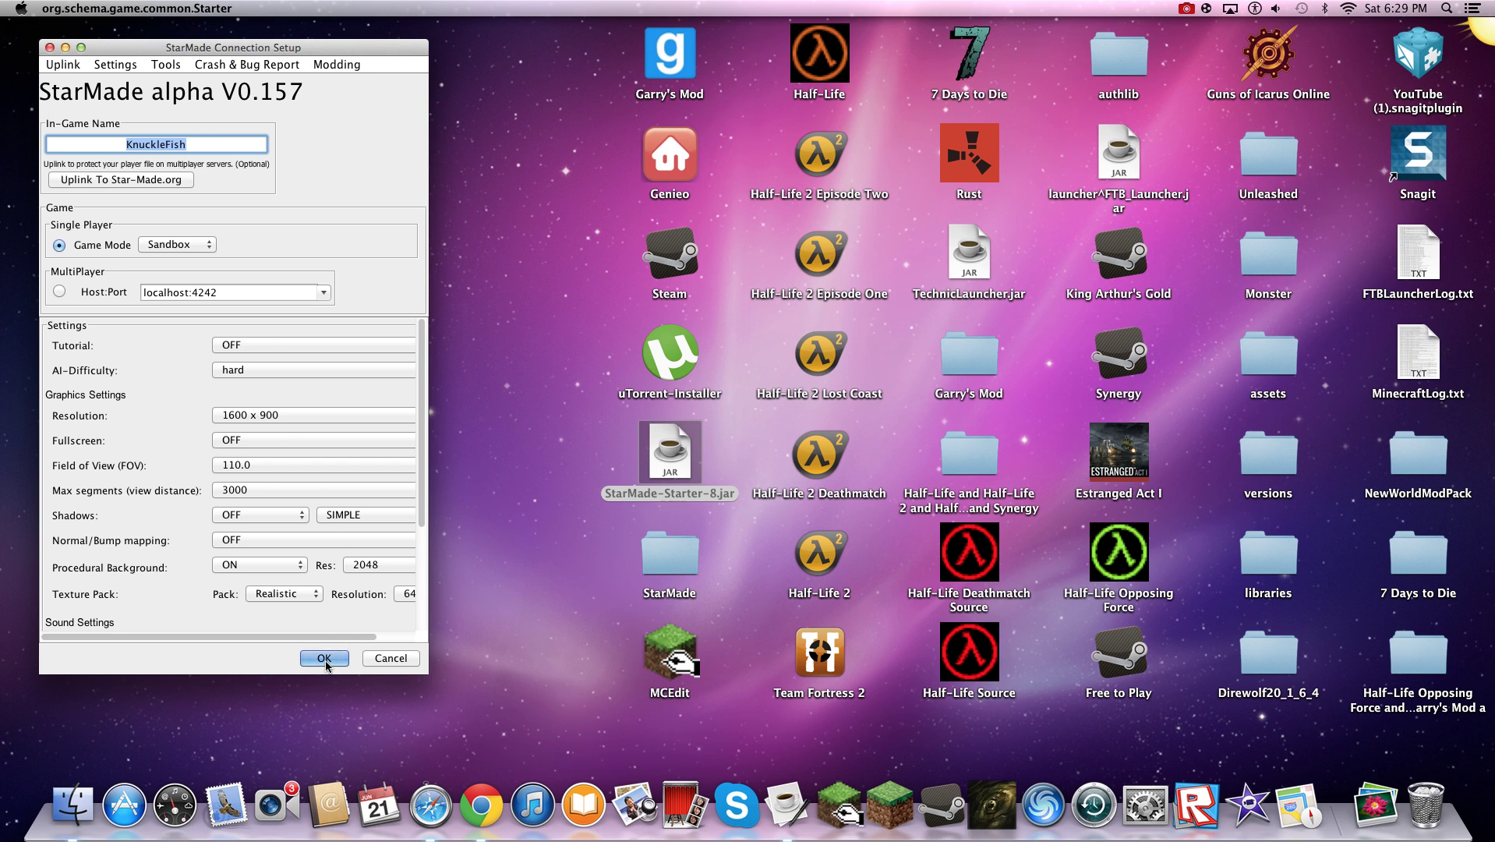
pyautogui.click(251, 369)
# Step: Launch the single-player sandbox game with AI difficulty set to easy
pyautogui.click(237, 339)
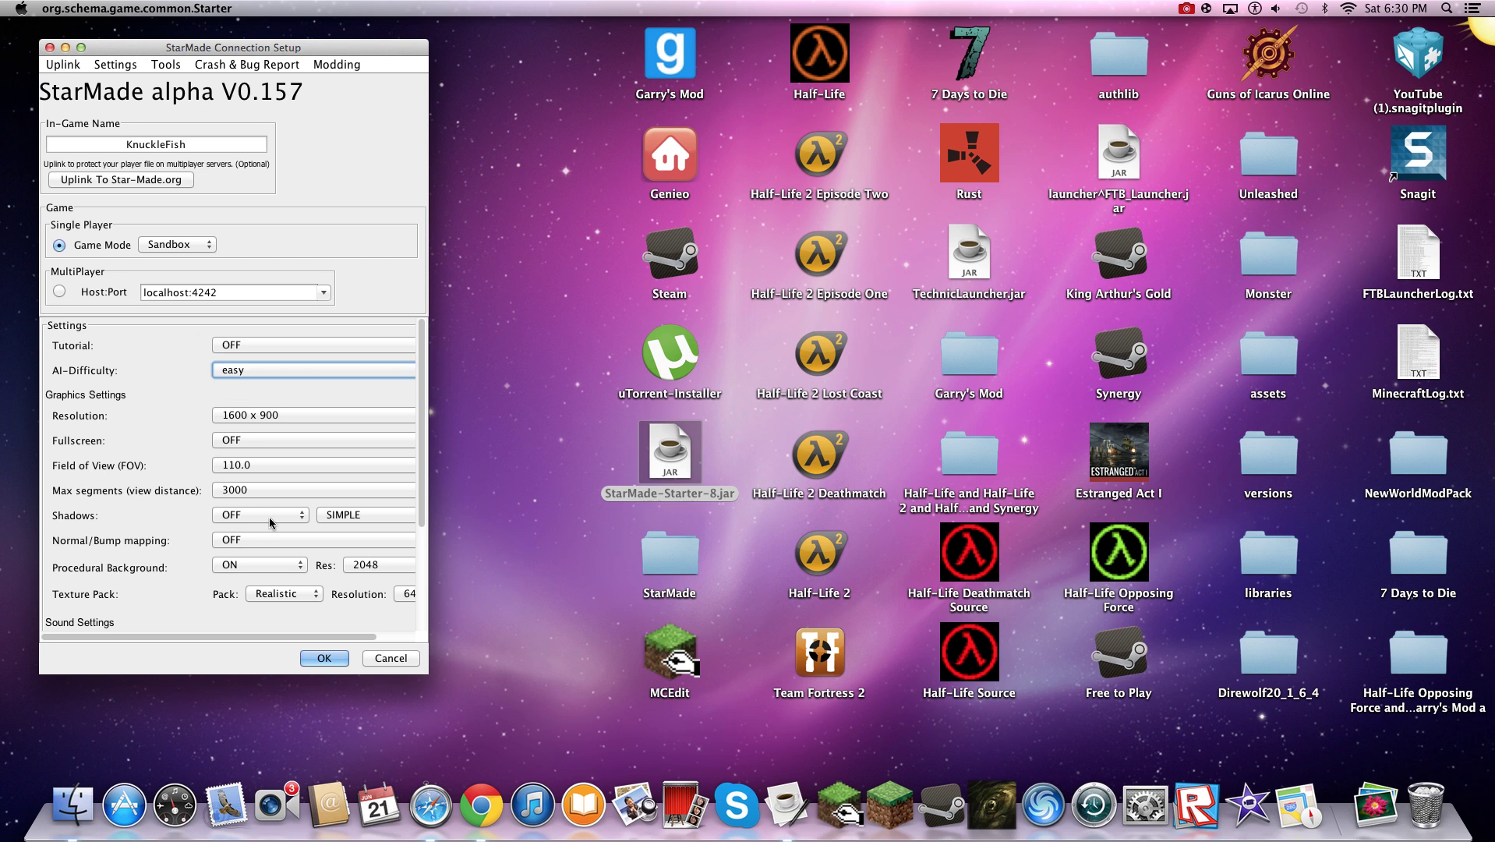
pyautogui.click(323, 658)
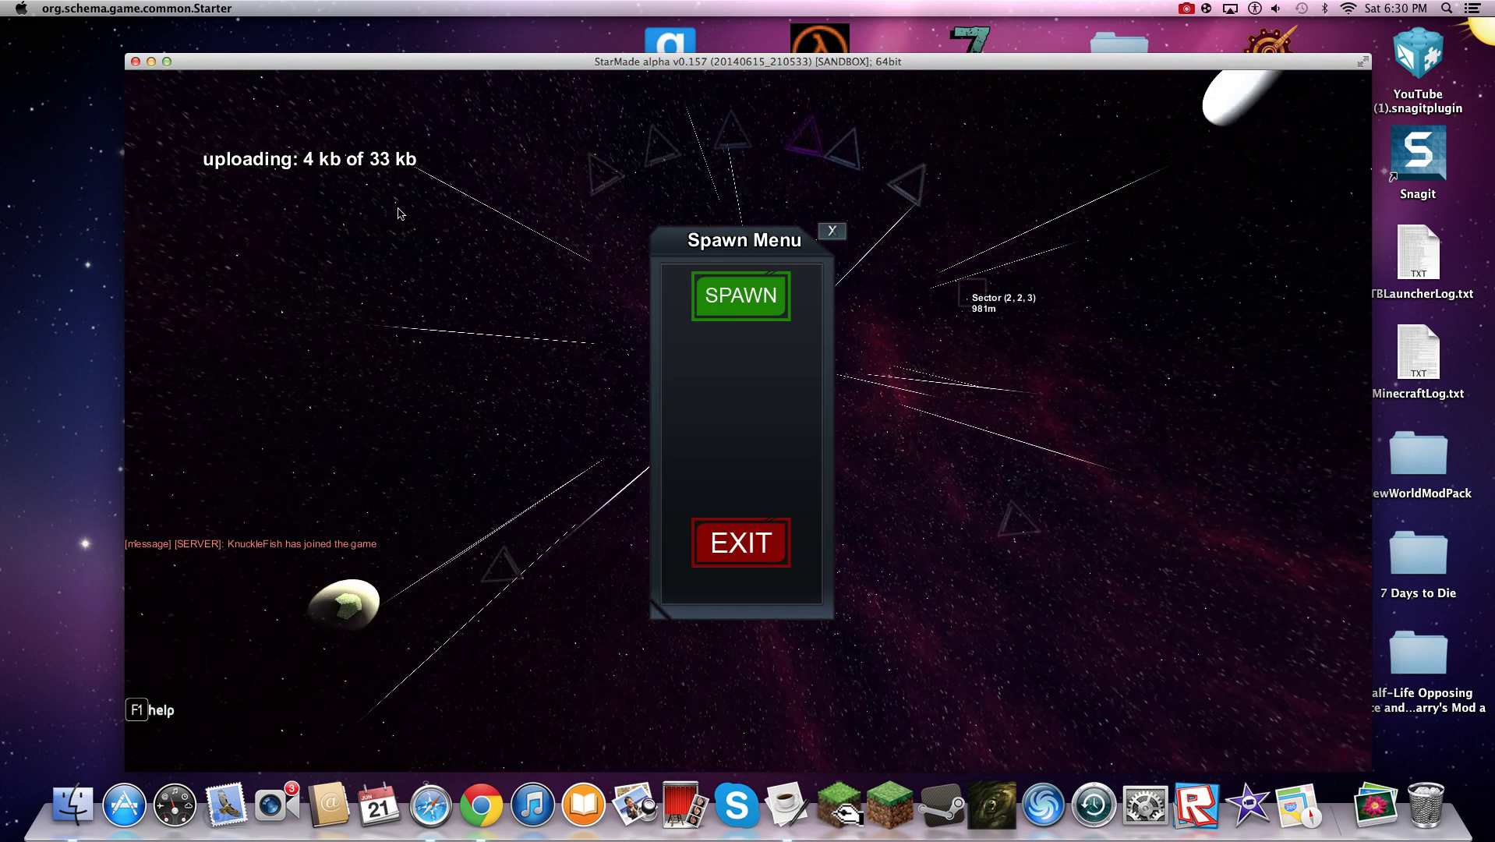
# Step: Spawn into the world and show the Personal ship catalog in the inventory
pyautogui.click(741, 295)
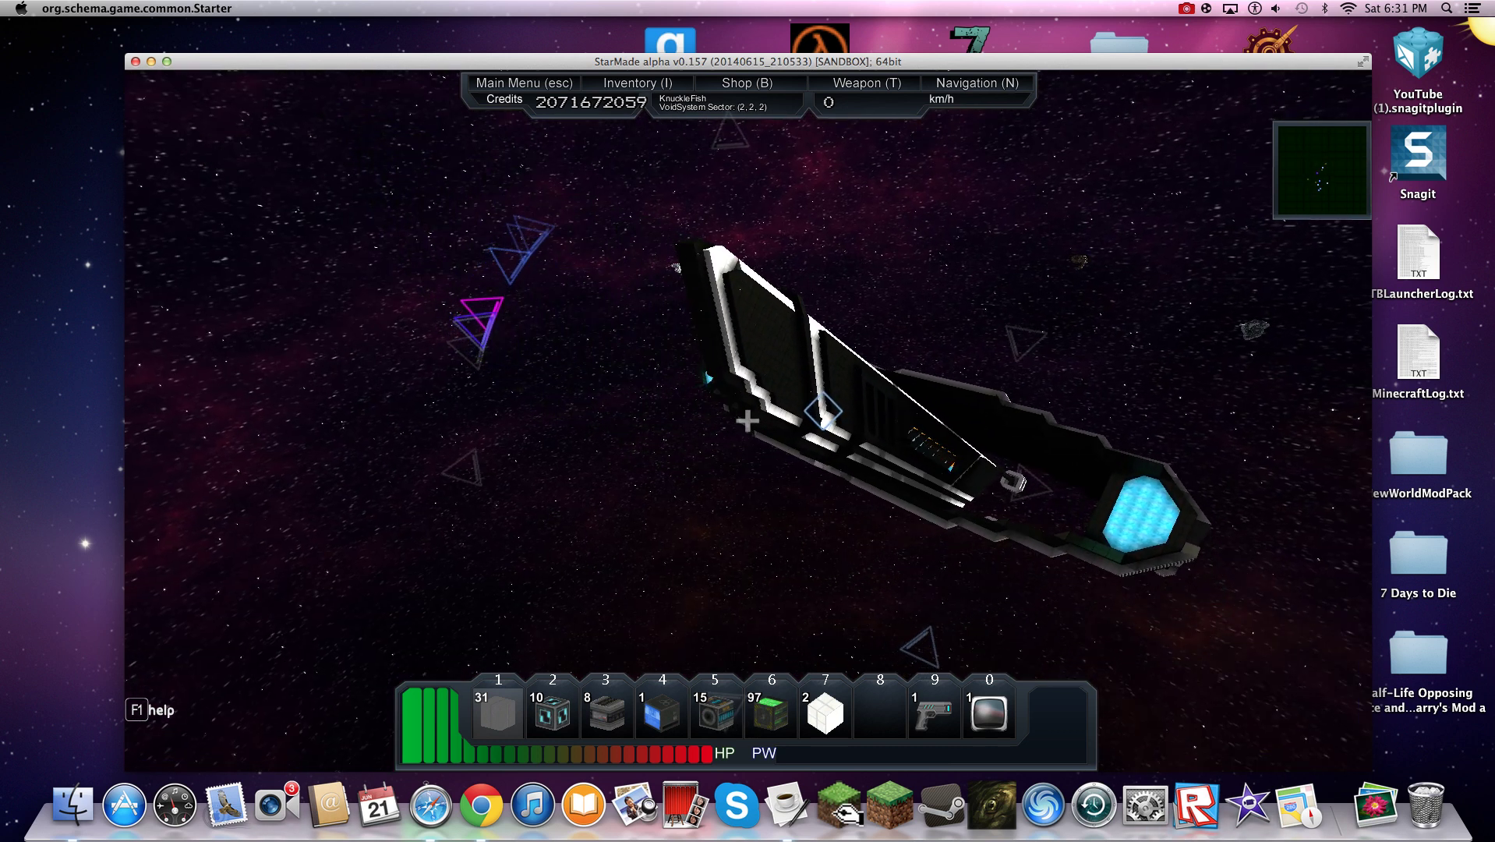
pyautogui.press('i')
pyautogui.click(701, 608)
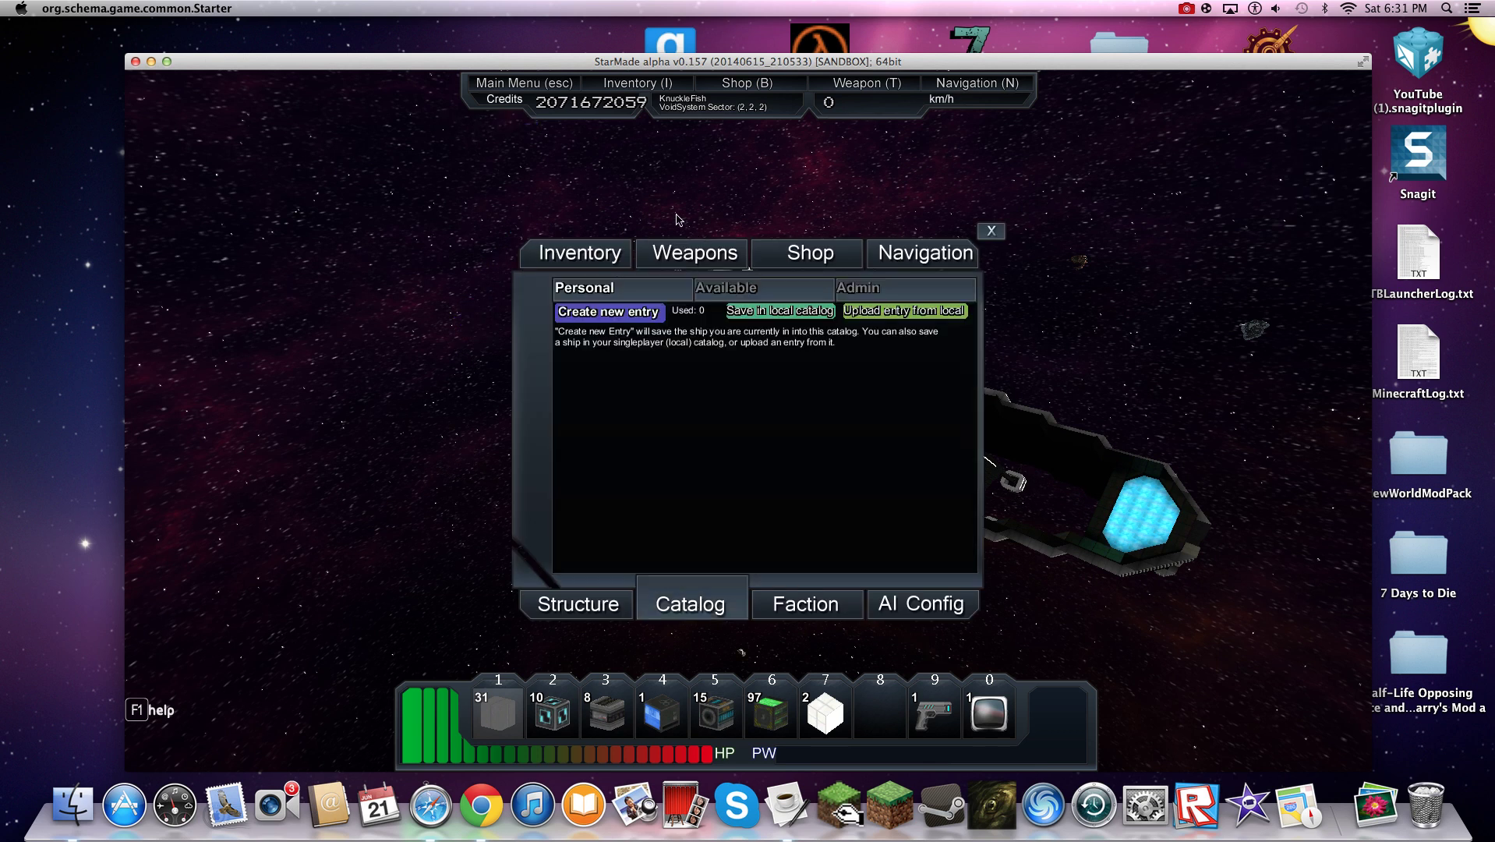
# Step: Expand the Orion Battle Cruiser entry in the Admin catalog, then return to the game
pyautogui.click(862, 292)
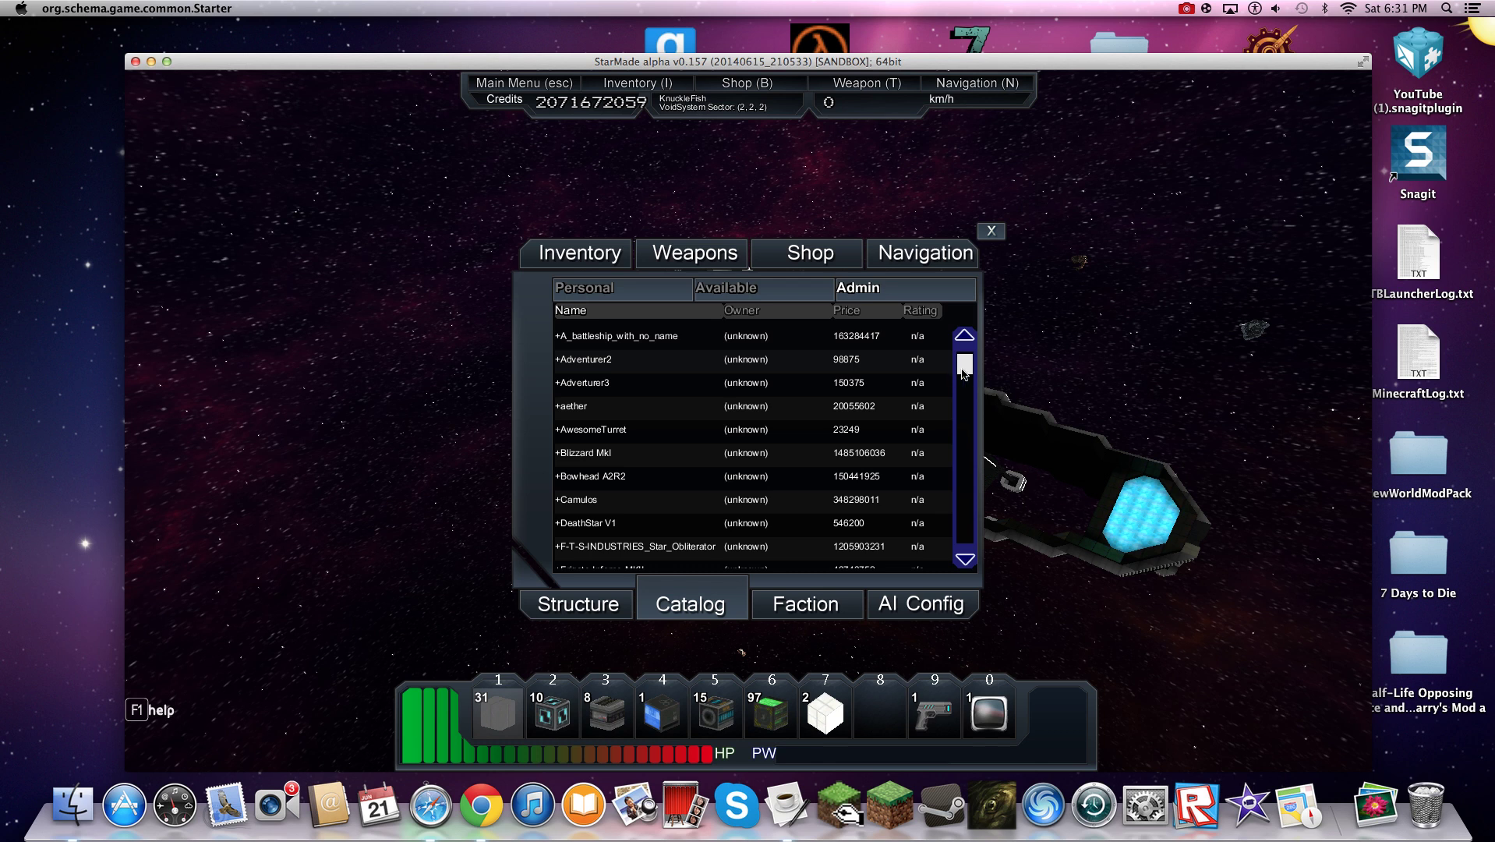
pyautogui.moveTo(964, 365); pyautogui.dragTo(958, 566)
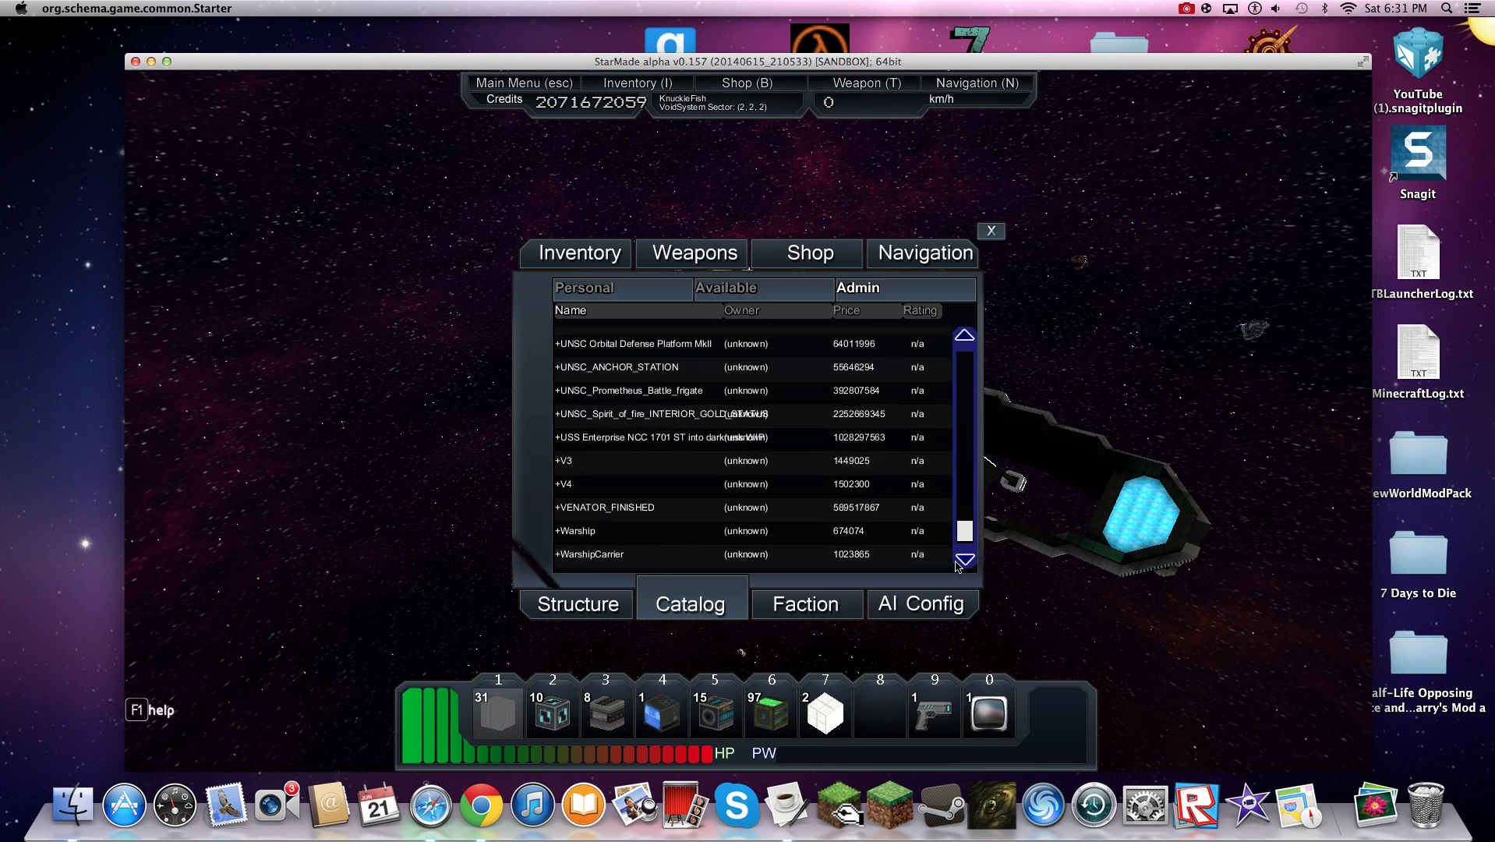
pyautogui.scroll(4, 958, 550)
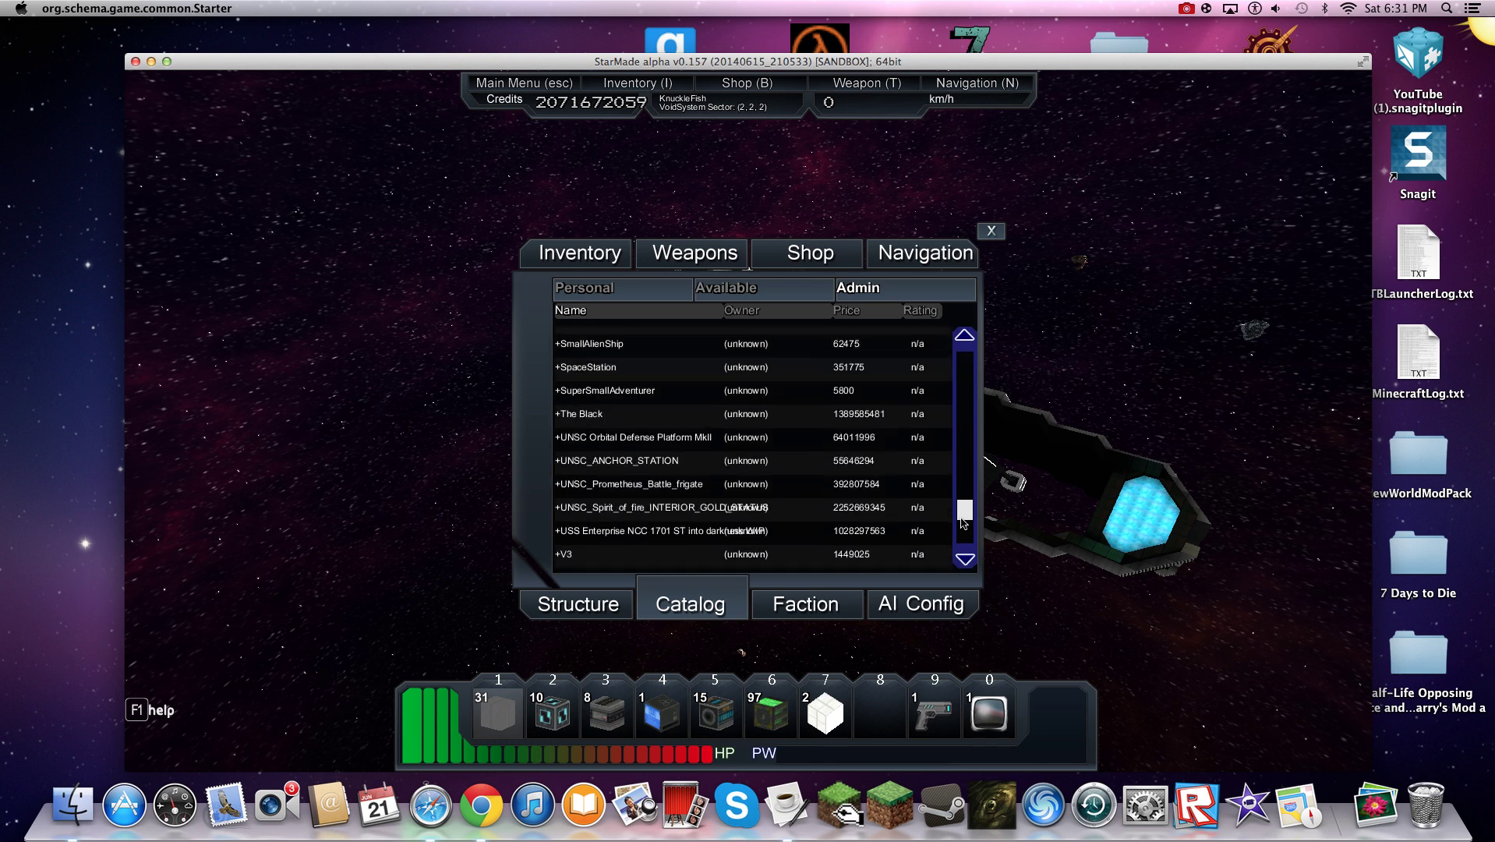
pyautogui.moveTo(965, 507); pyautogui.dragTo(966, 473)
pyautogui.click(598, 405)
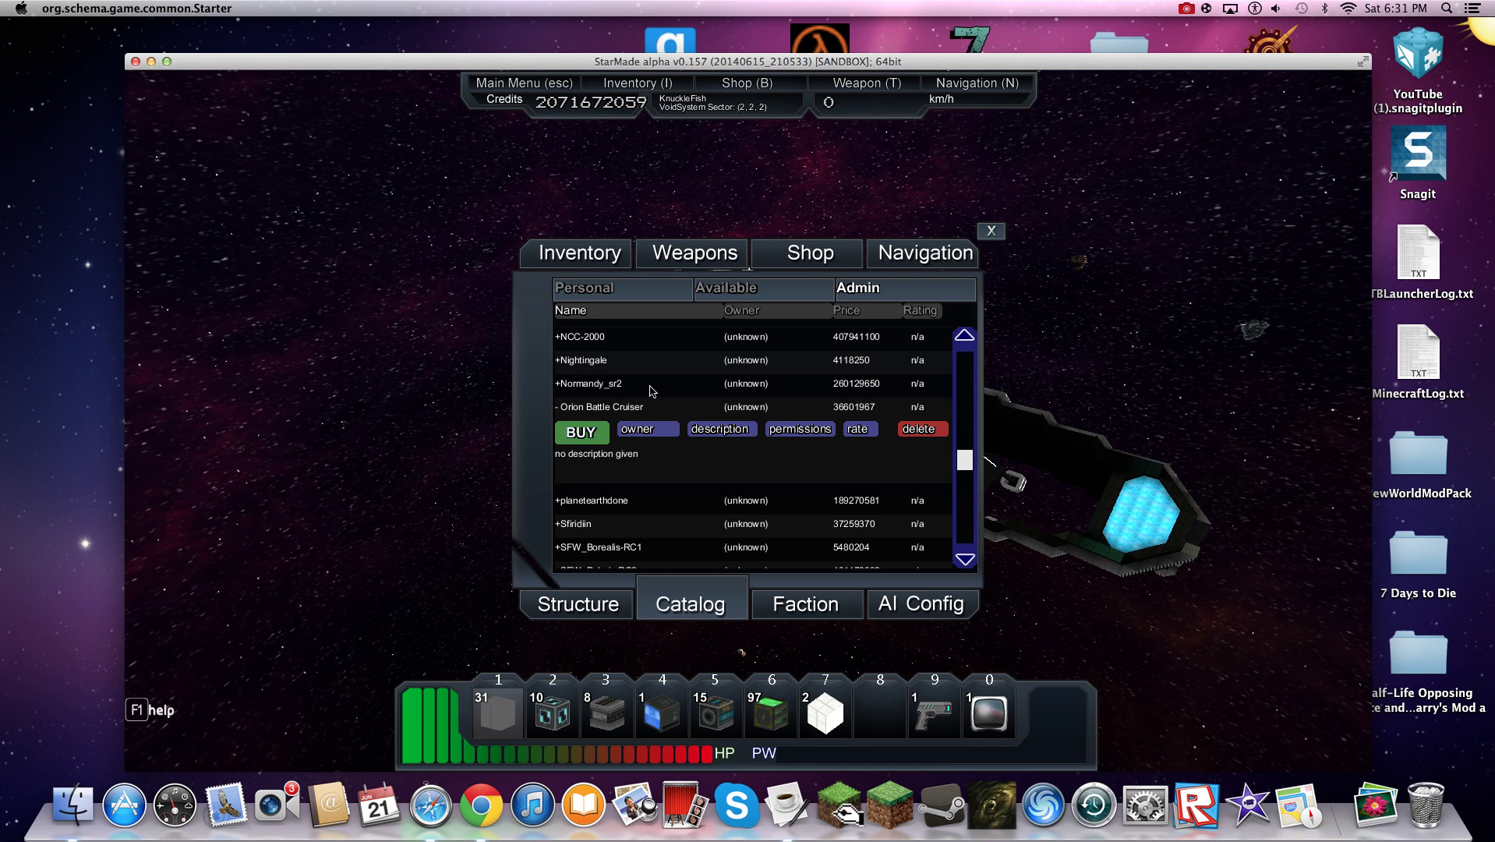
pyautogui.click(991, 229)
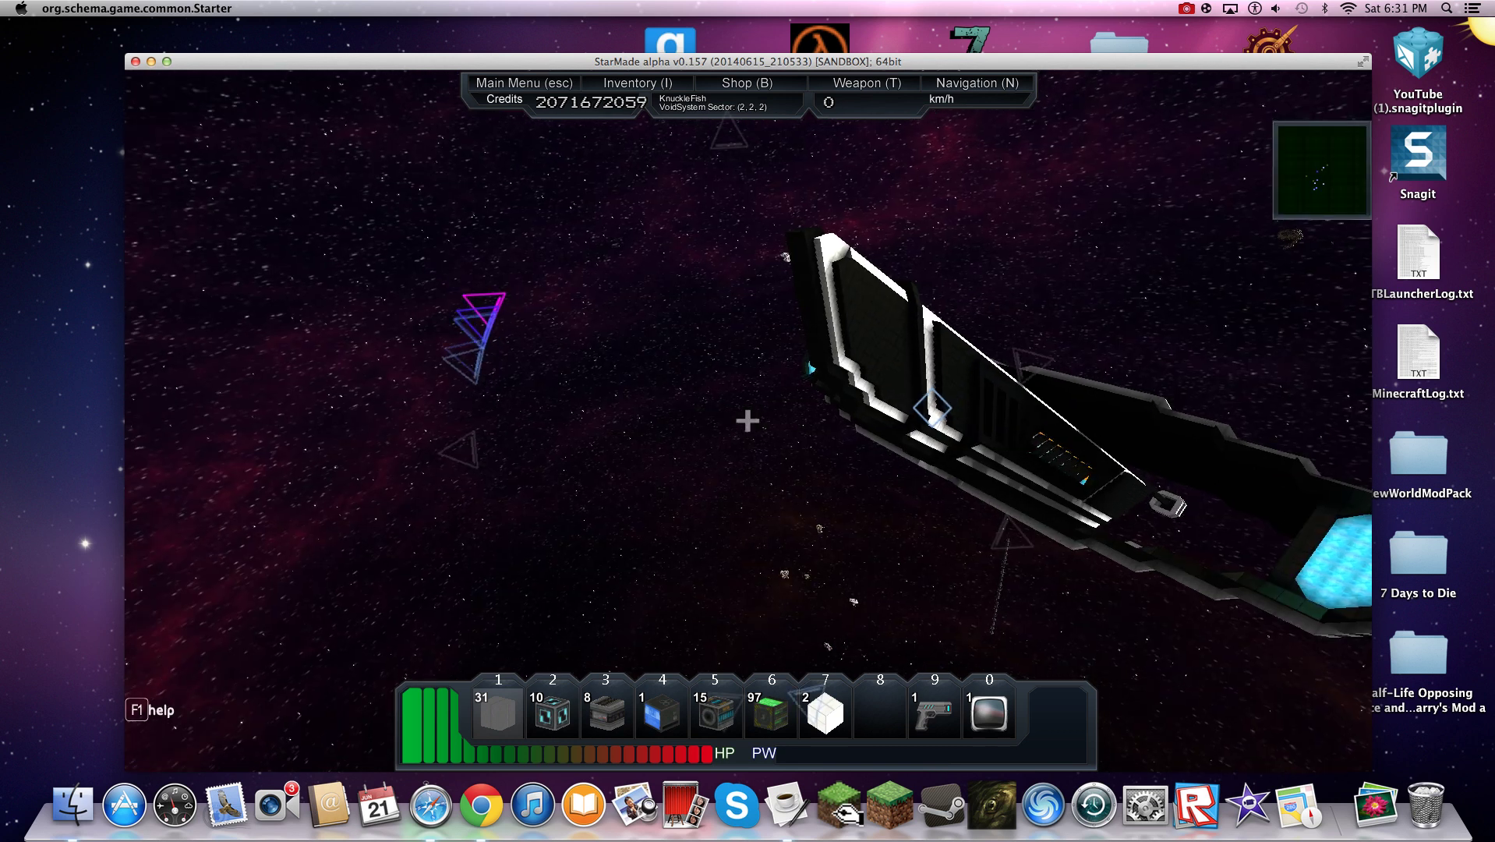
# Step: Send the chat command /load Orion Battle Cruiser Nugget, which fails with a parameter count error
pyautogui.press('Return')
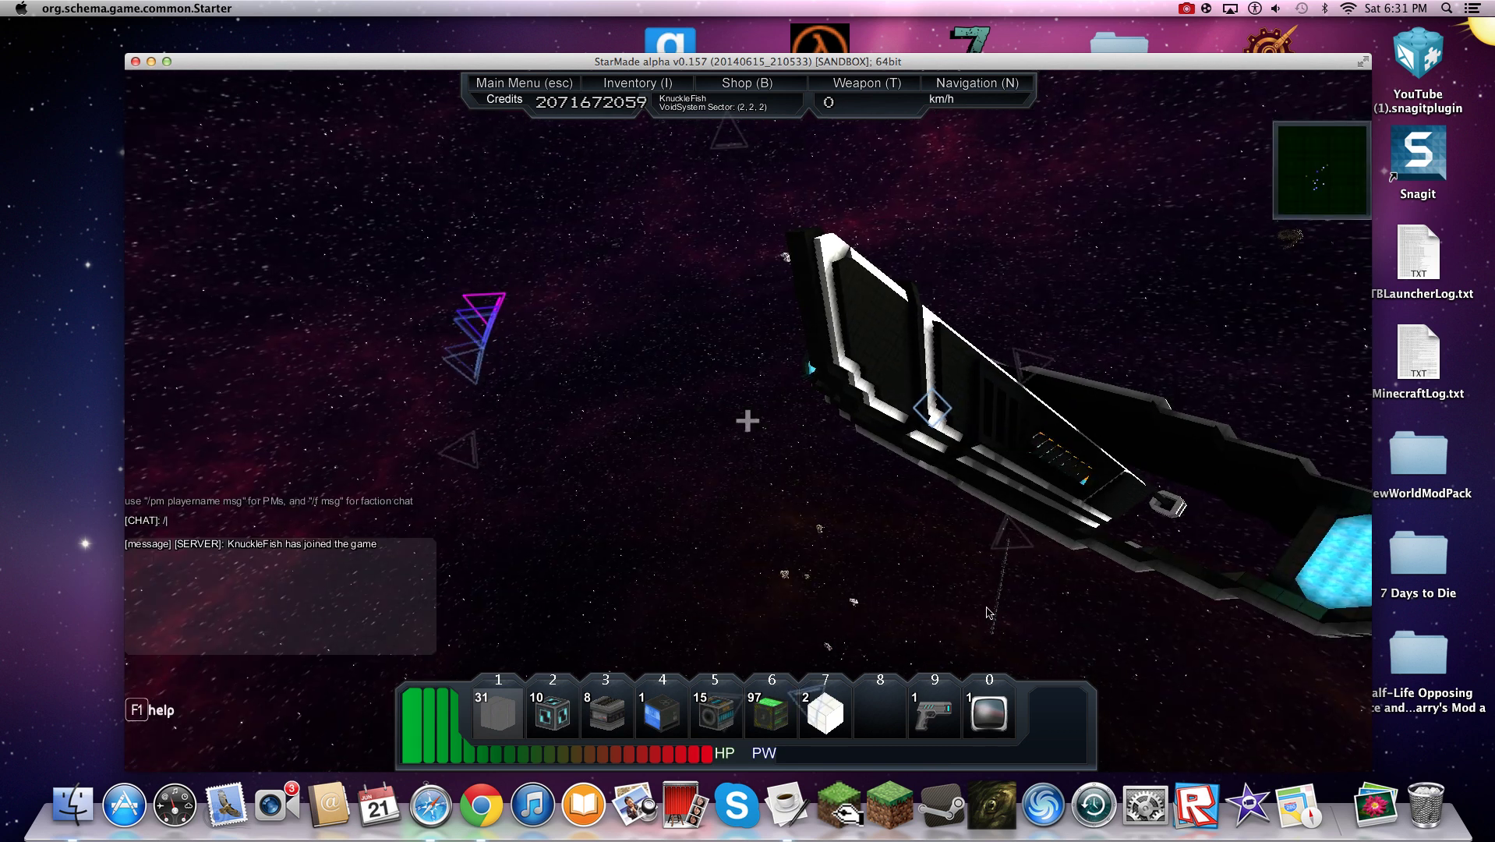
pyautogui.write('load')
pyautogui.write(' Ori')
pyautogui.write('or')
pyautogui.write('B')
pyautogui.press('BackSpace')
pyautogui.write('b')
pyautogui.press('BackSpace')
pyautogui.write('Batt')
pyautogui.write('le')
pyautogui.write(' Cruise')
pyautogui.write('Nugget')
pyautogui.press('Return')
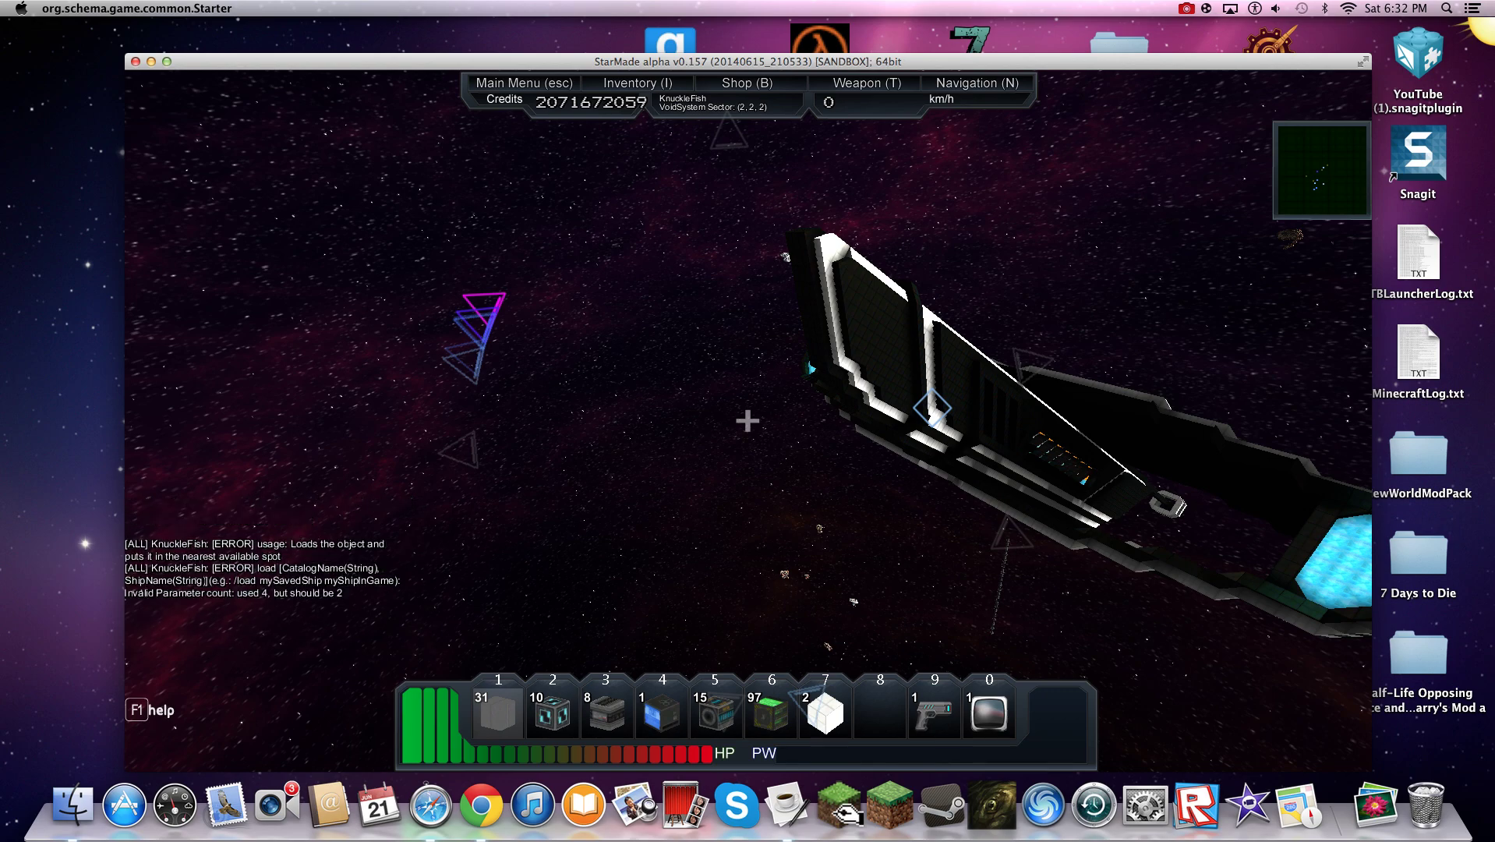
# Step: Recall the previous /load command in chat, then dismiss chat without resending it
pyautogui.moveTo(748, 421); pyautogui.dragTo(748, 421)
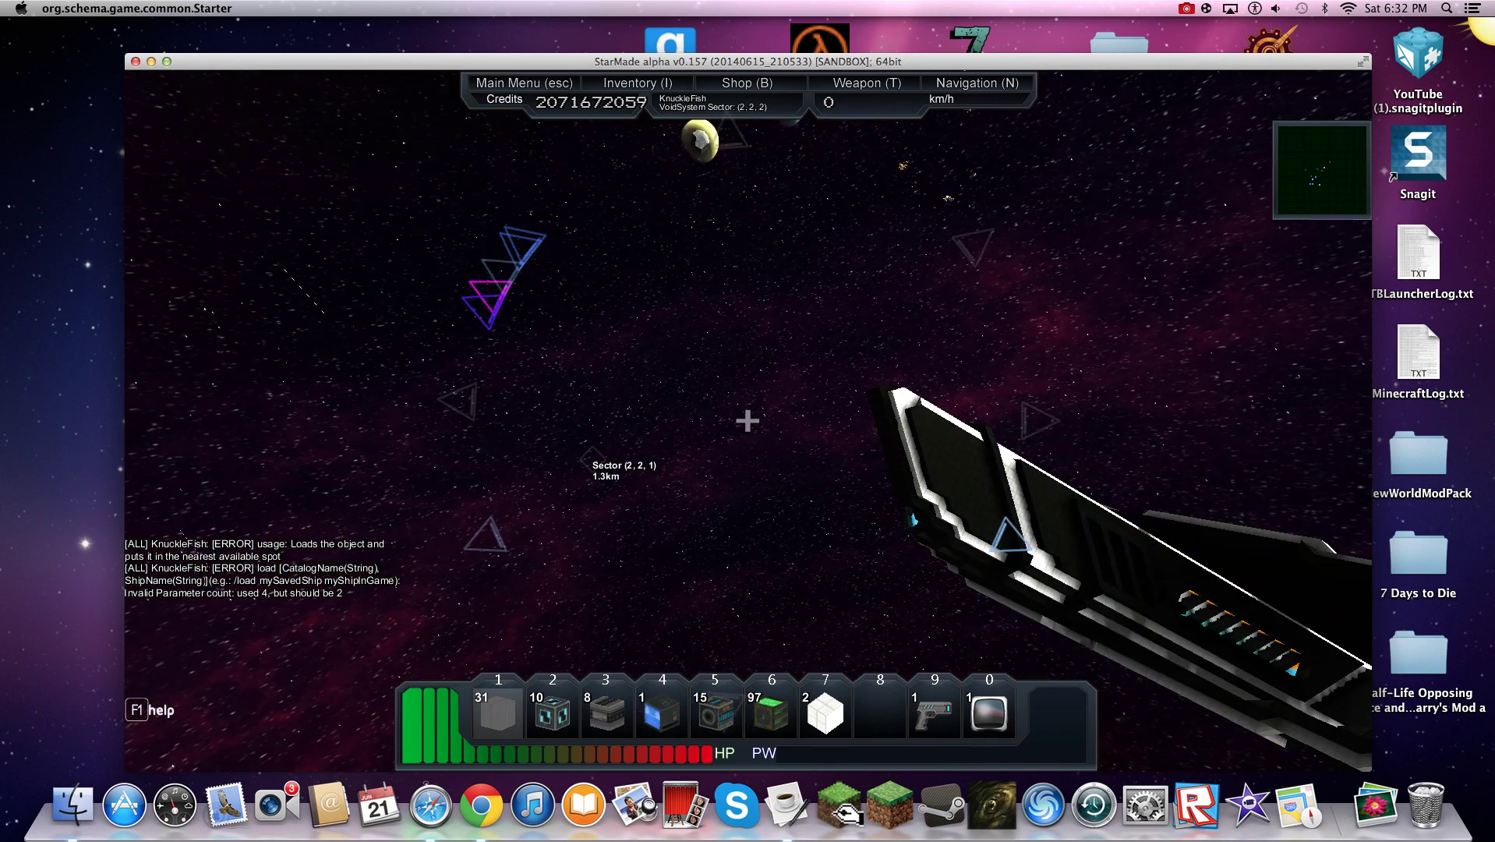
pyautogui.press('Return')
pyautogui.press('Up')
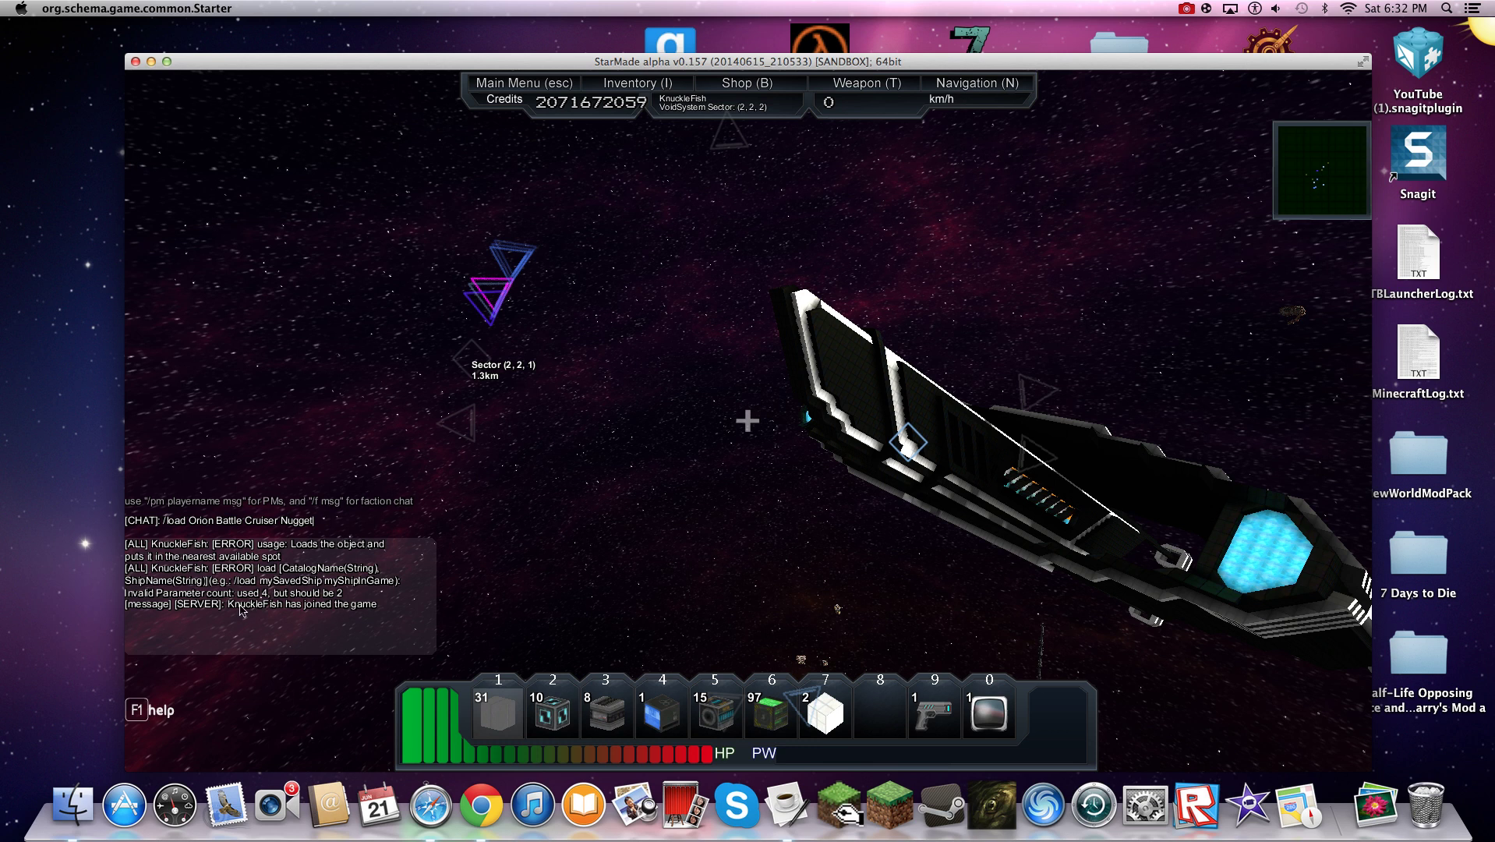
pyautogui.press('Return')
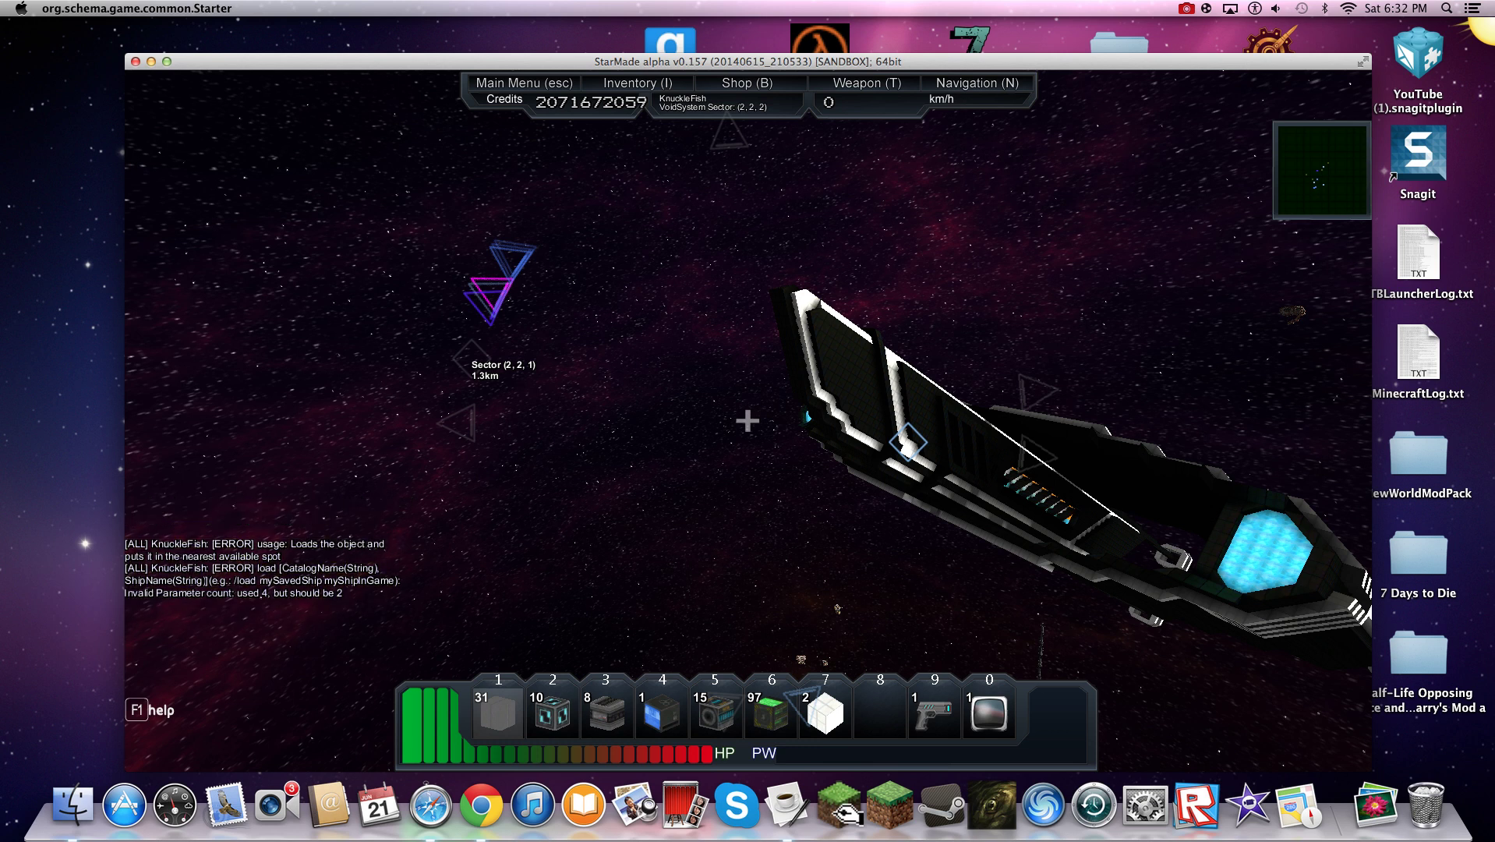
# Step: Buy the Orion Battle Cruiser from the Admin catalog and return to the game
pyautogui.press('i')
pyautogui.click(689, 604)
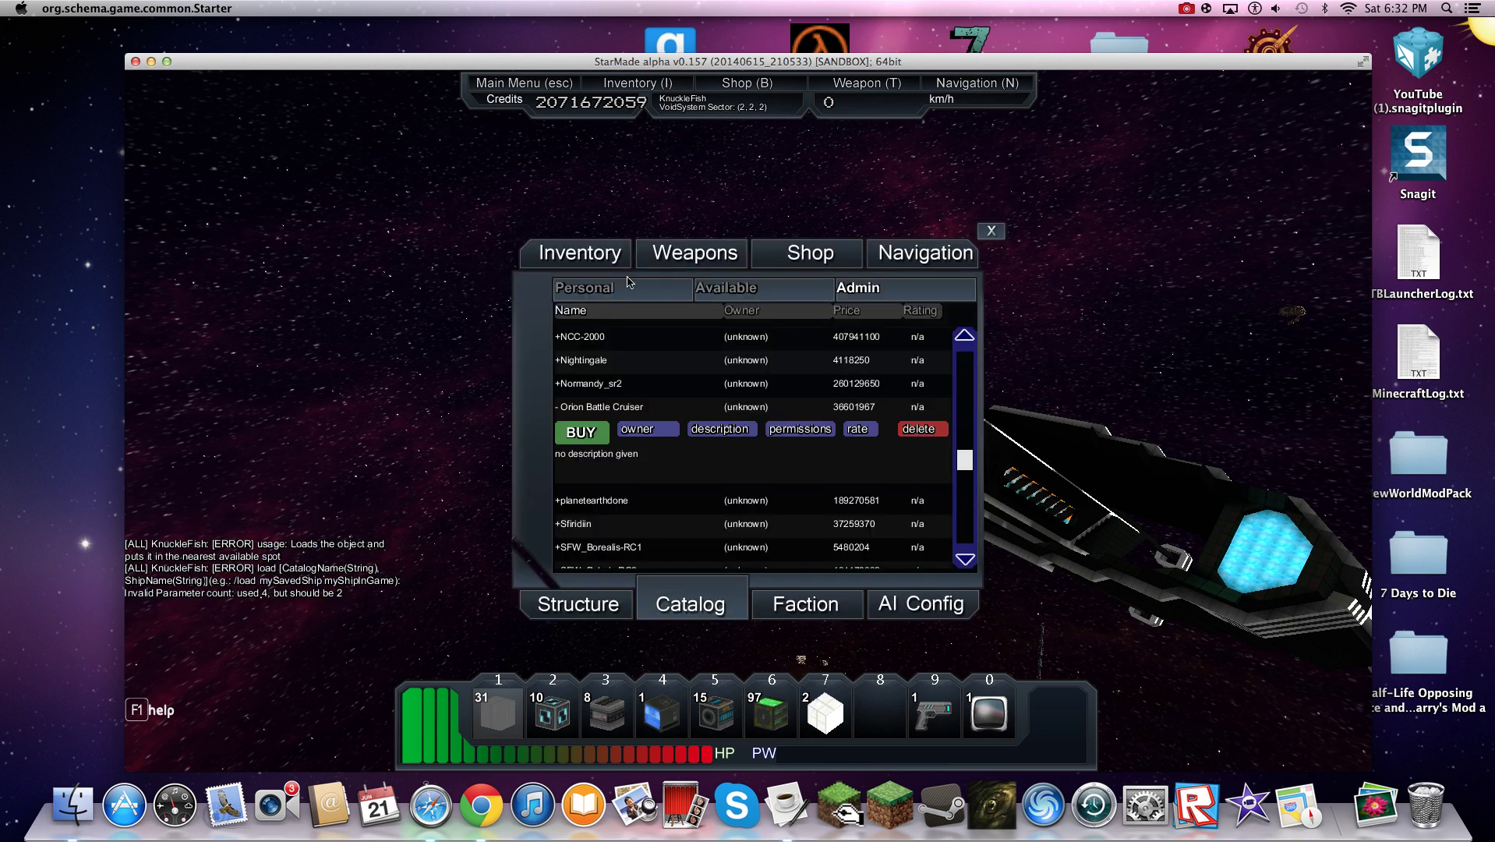
pyautogui.click(571, 435)
pyautogui.click(811, 498)
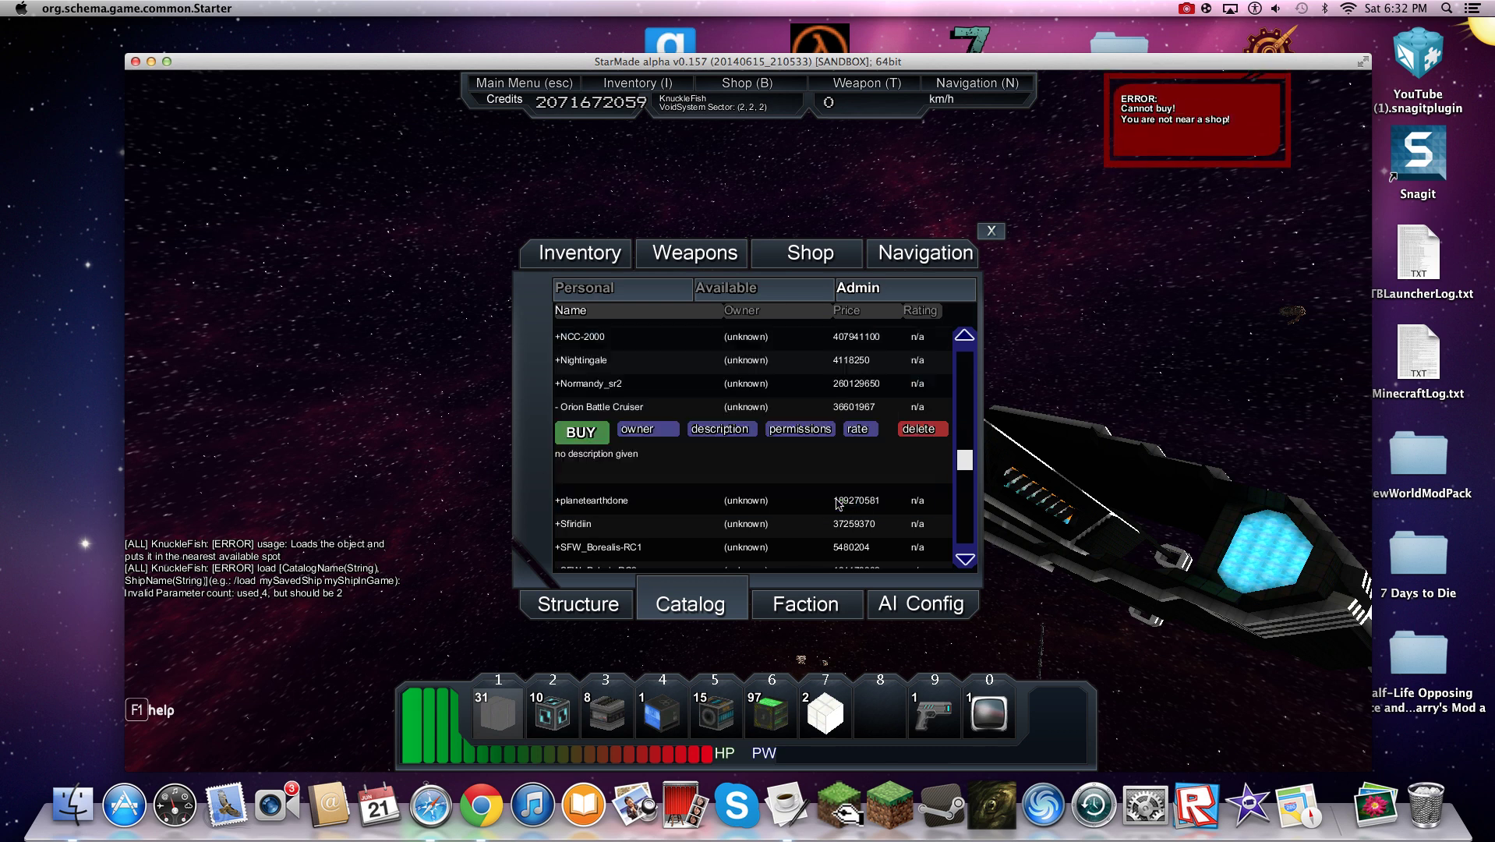
pyautogui.click(991, 231)
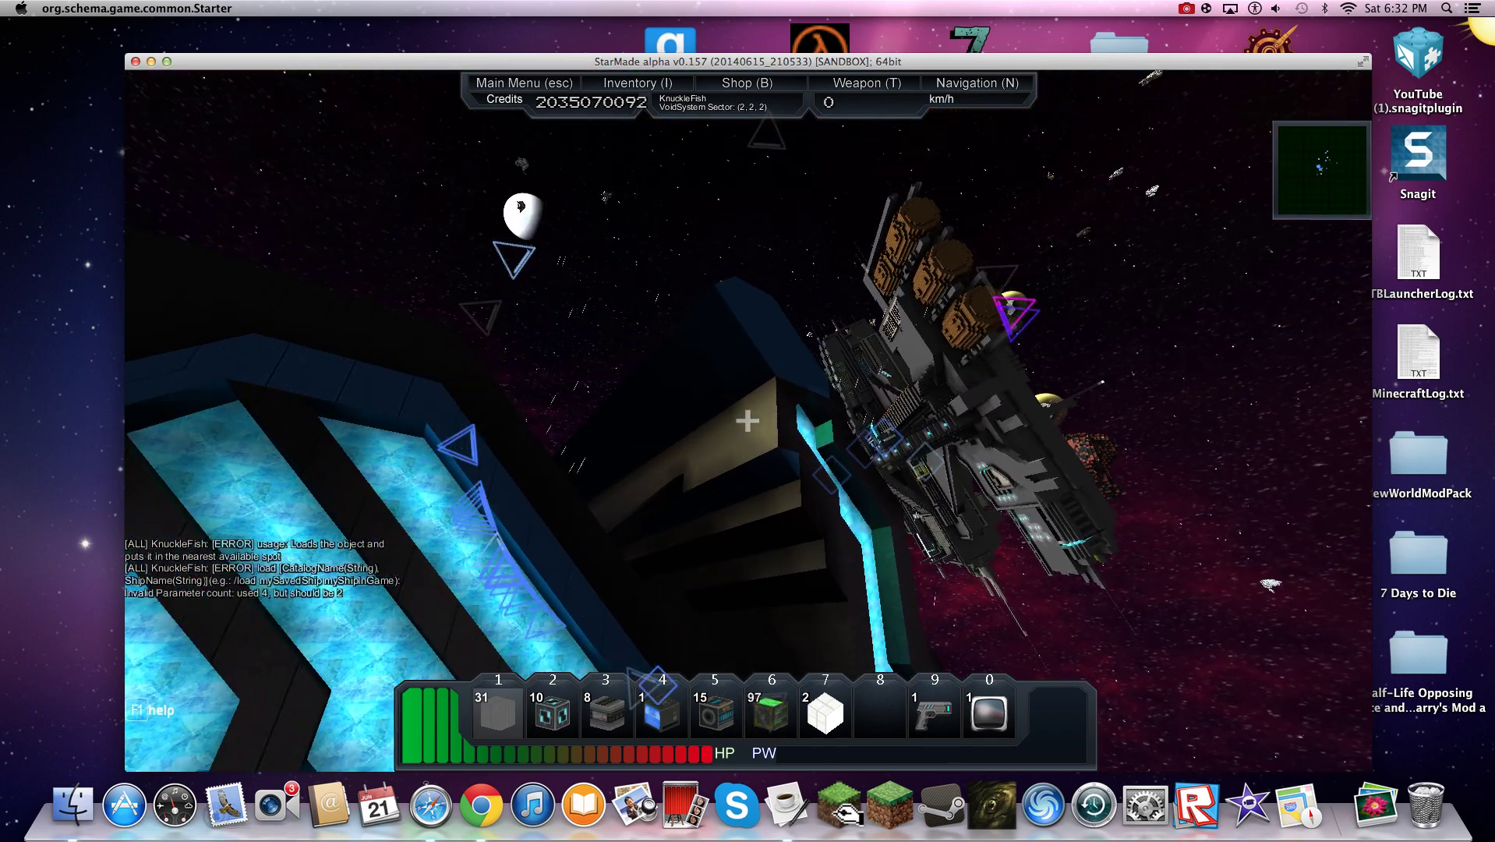
# Step: Select the ship core from the hotbar and place it near the shop to start a new ship
pyautogui.press('4')
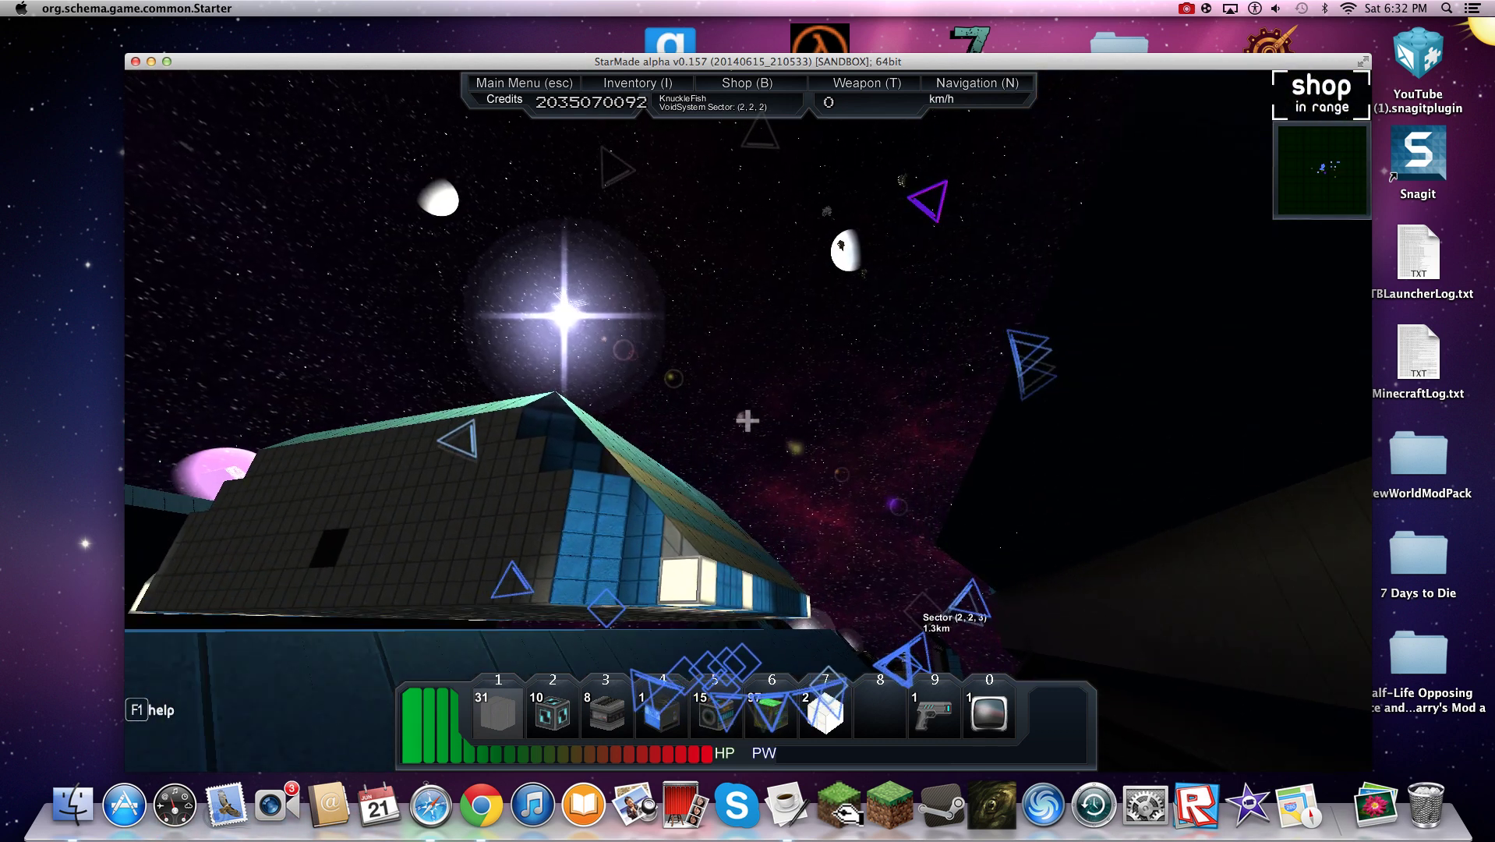
pyautogui.press('7')
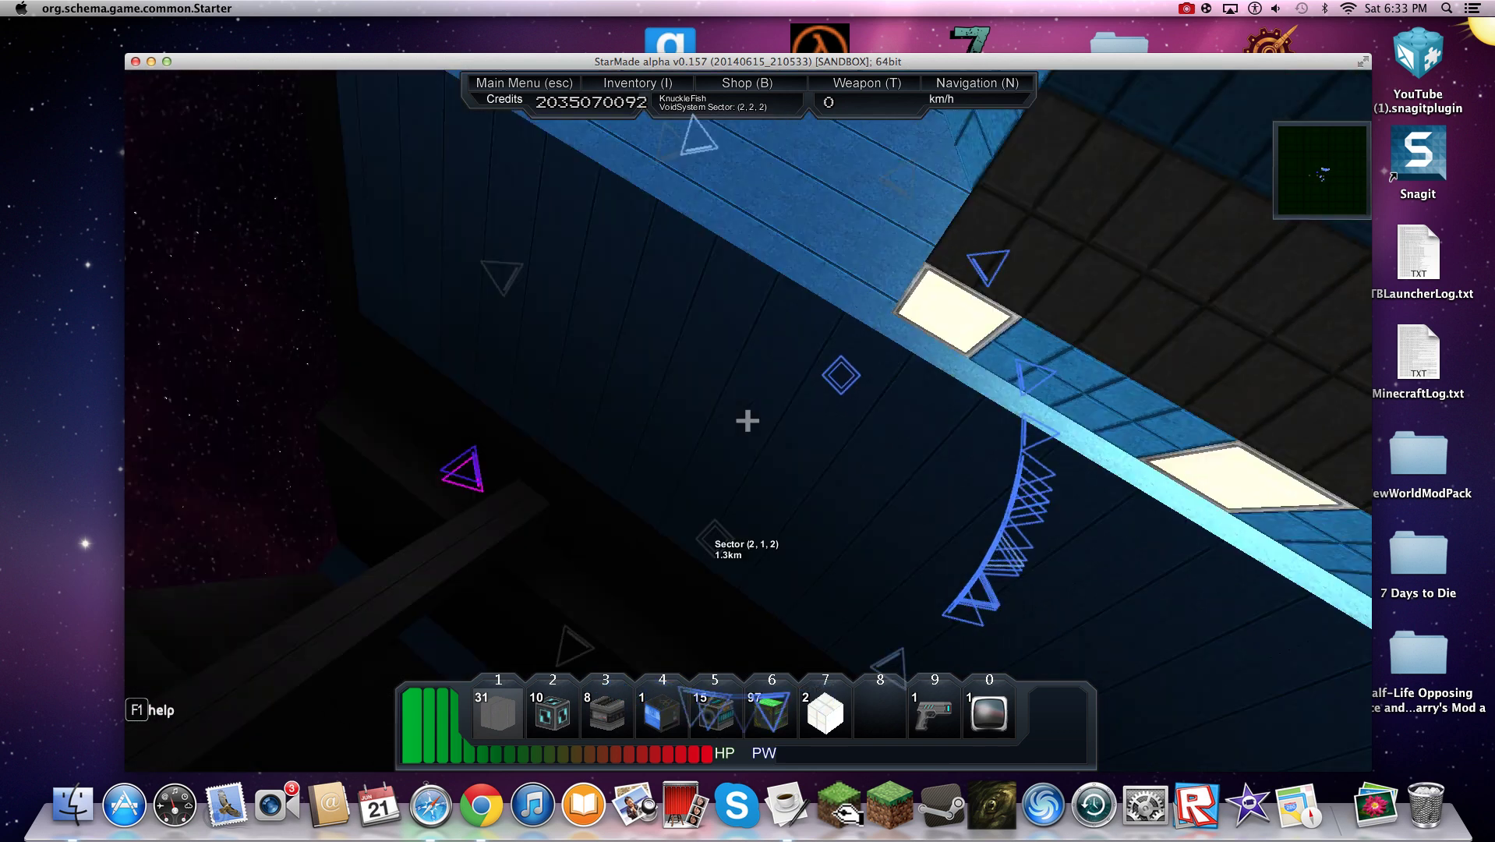
pyautogui.click(747, 421)
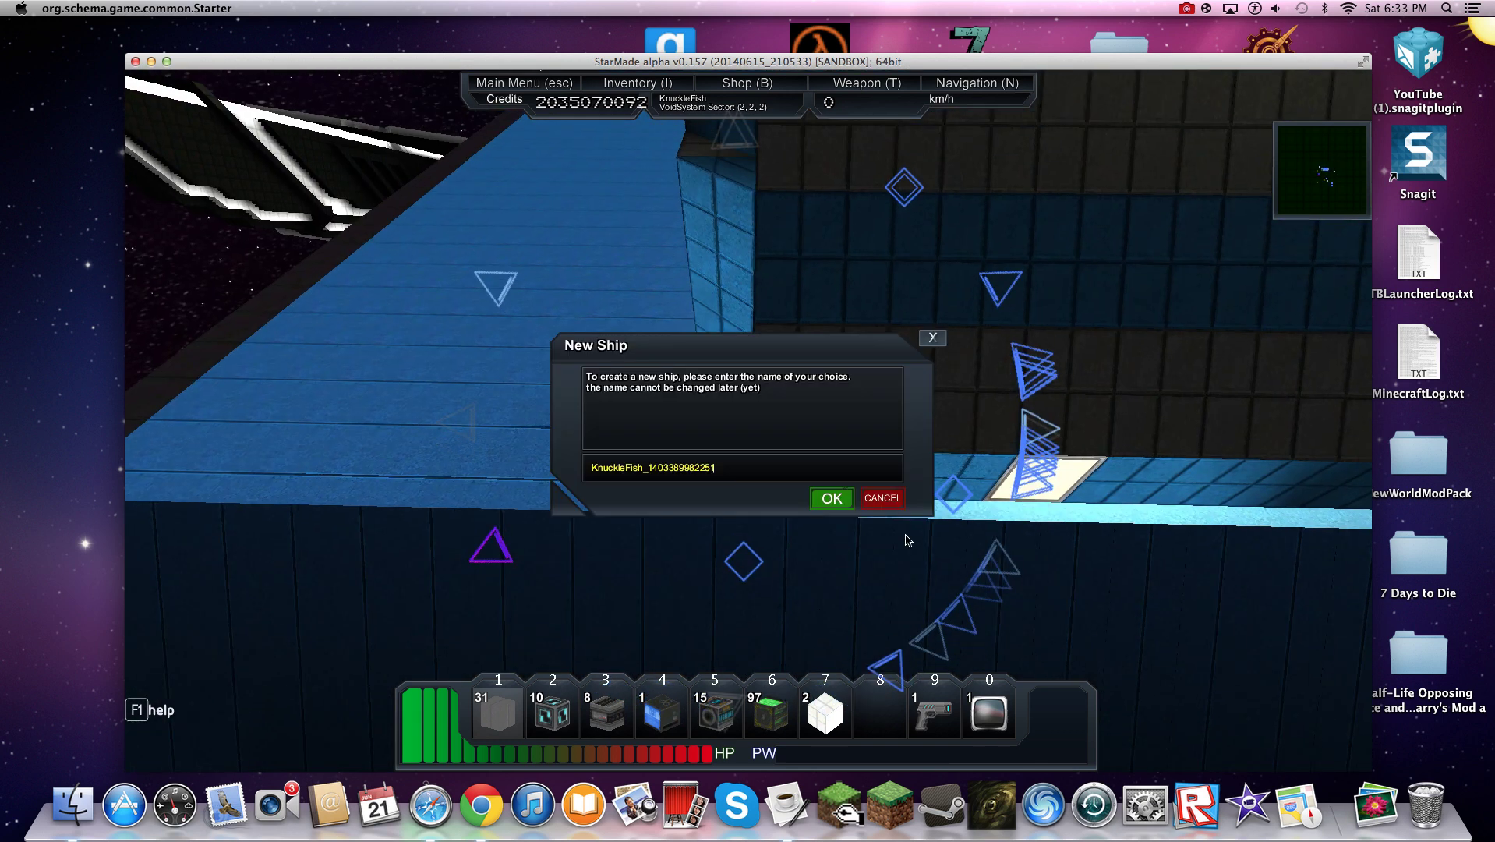
# Step: Enter the new ship core, fly it in flight mode beside the Orion Battle Cruiser, then bring up the main menu
pyautogui.press('r')
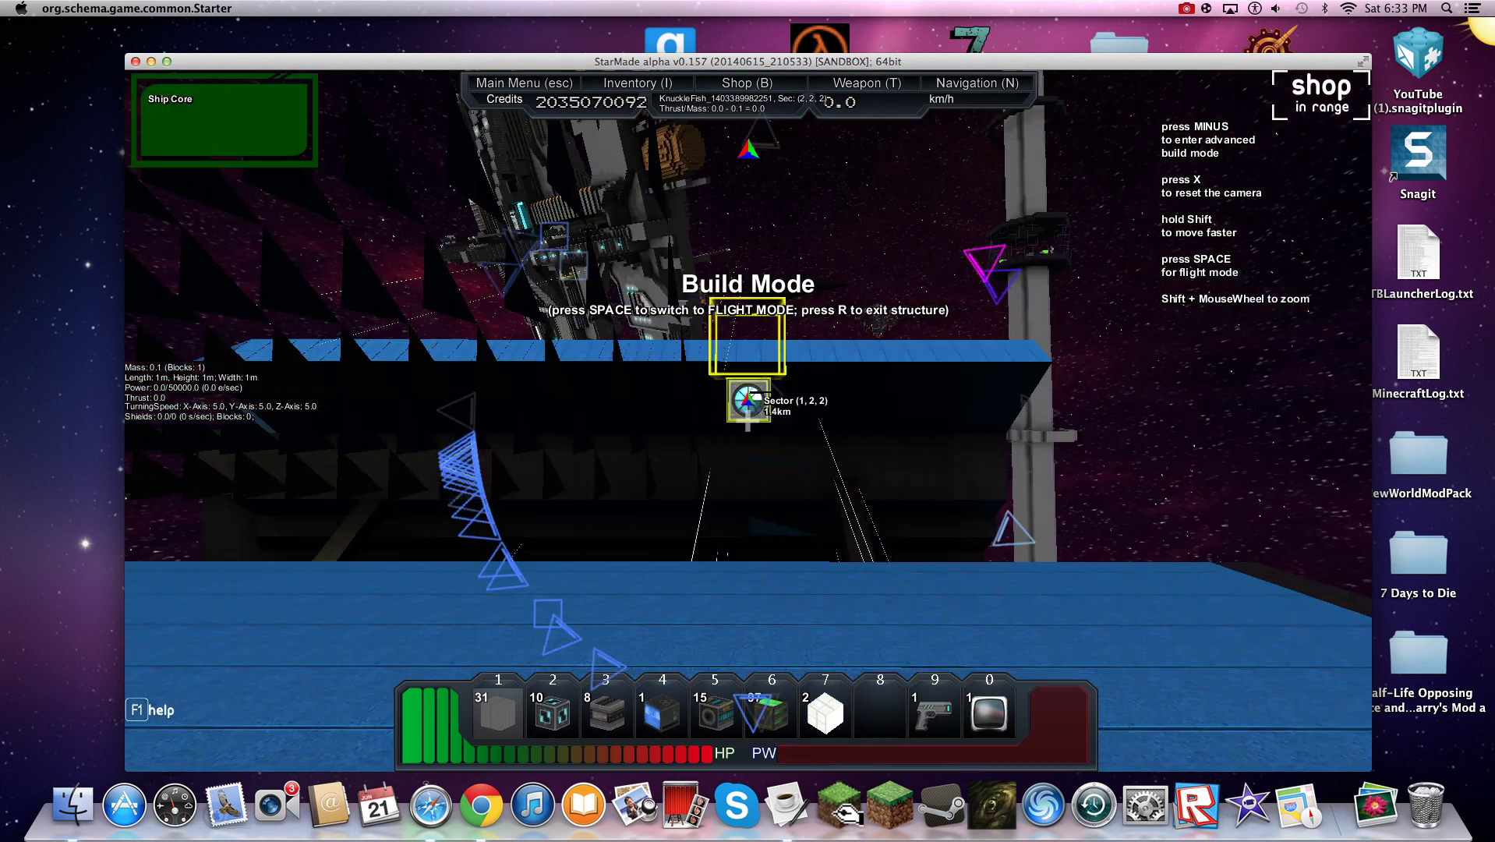
pyautogui.press('space')
pyautogui.press('w')
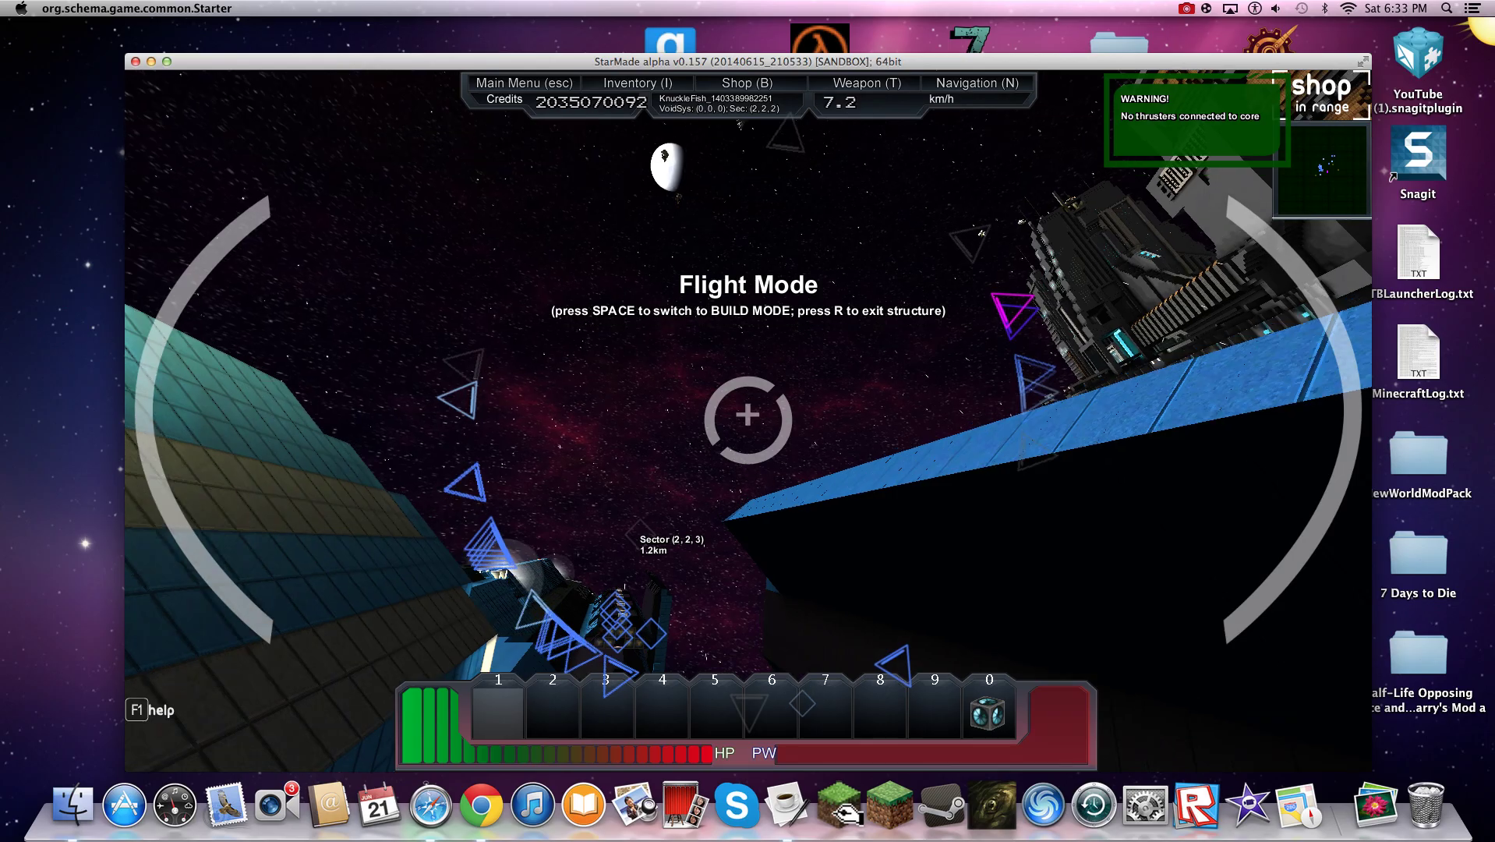
pyautogui.press('w')
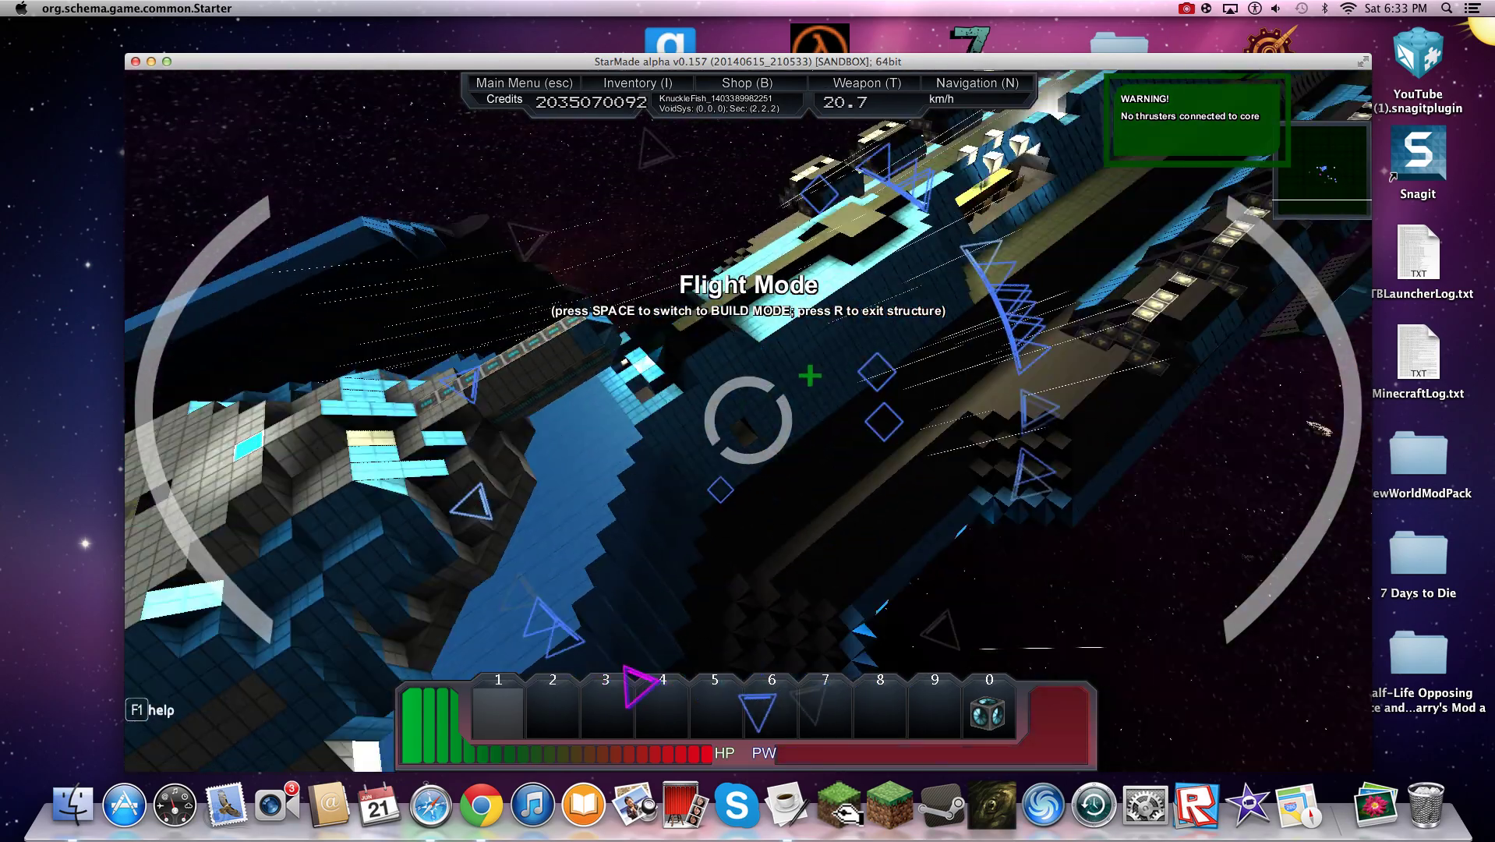
pyautogui.press('s')
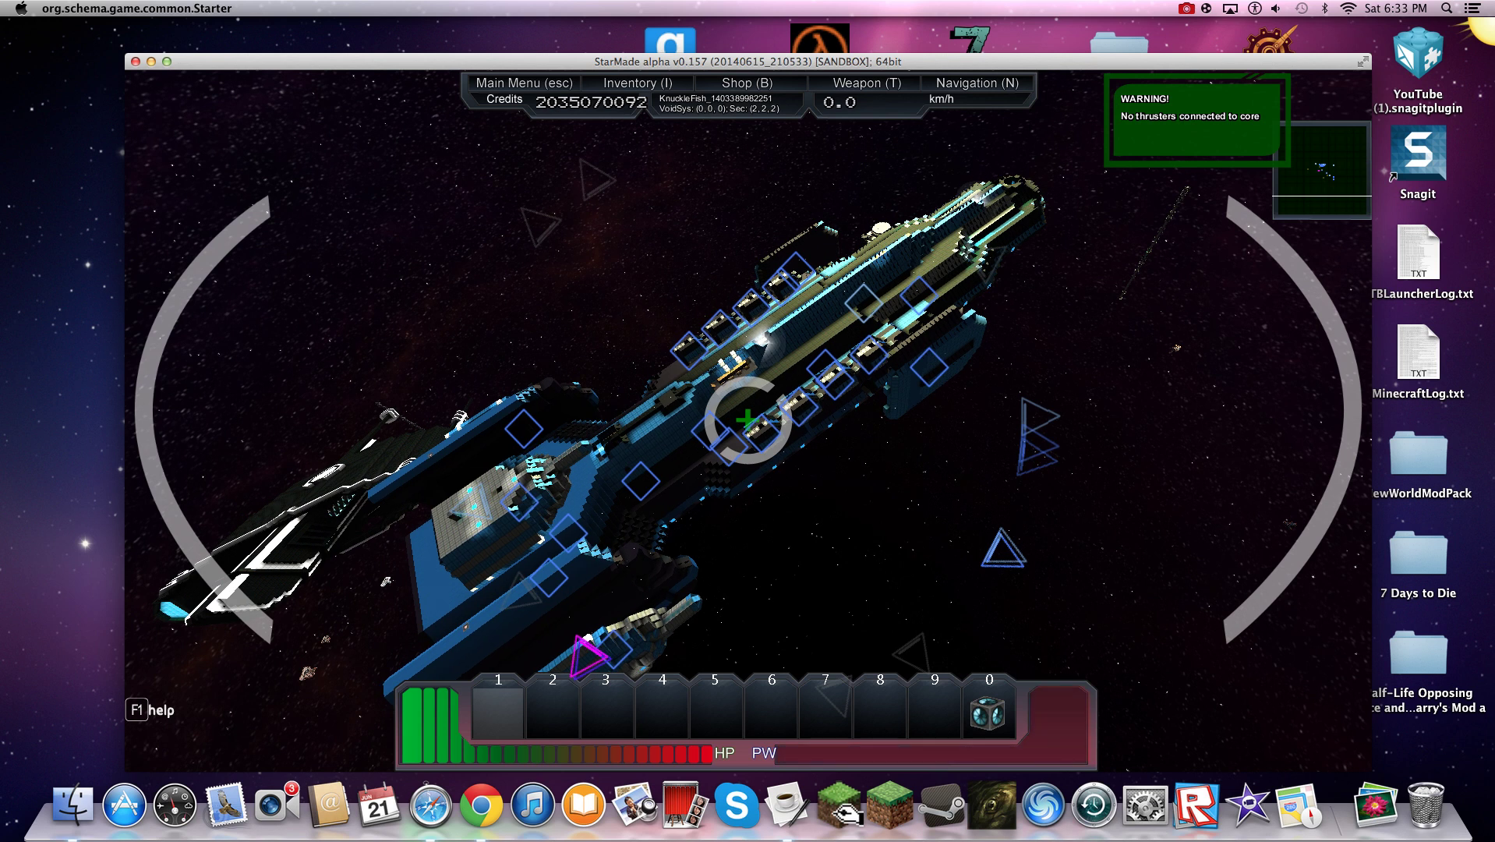
pyautogui.press('Escape')
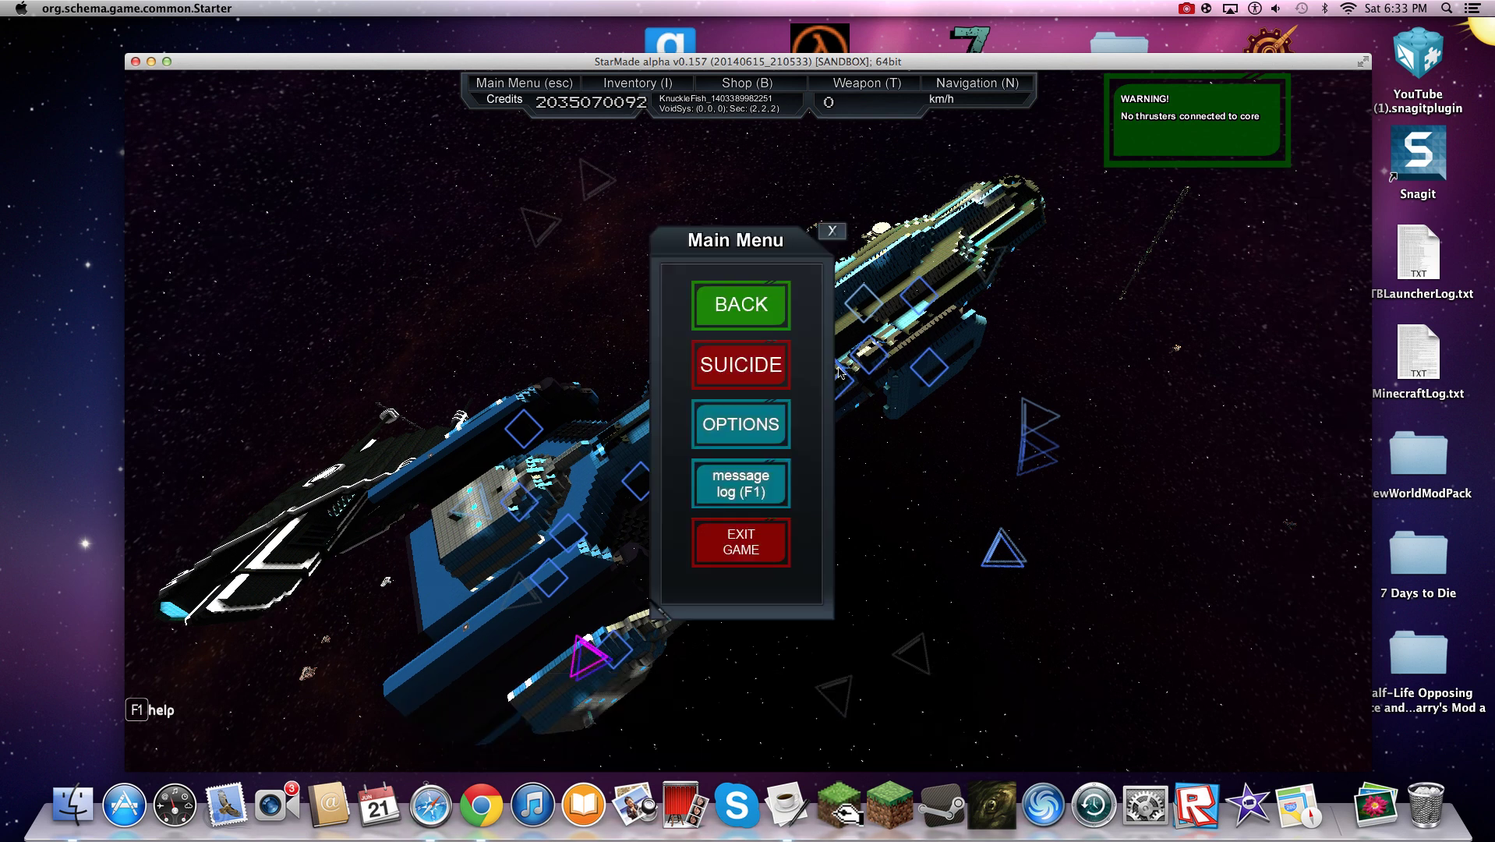